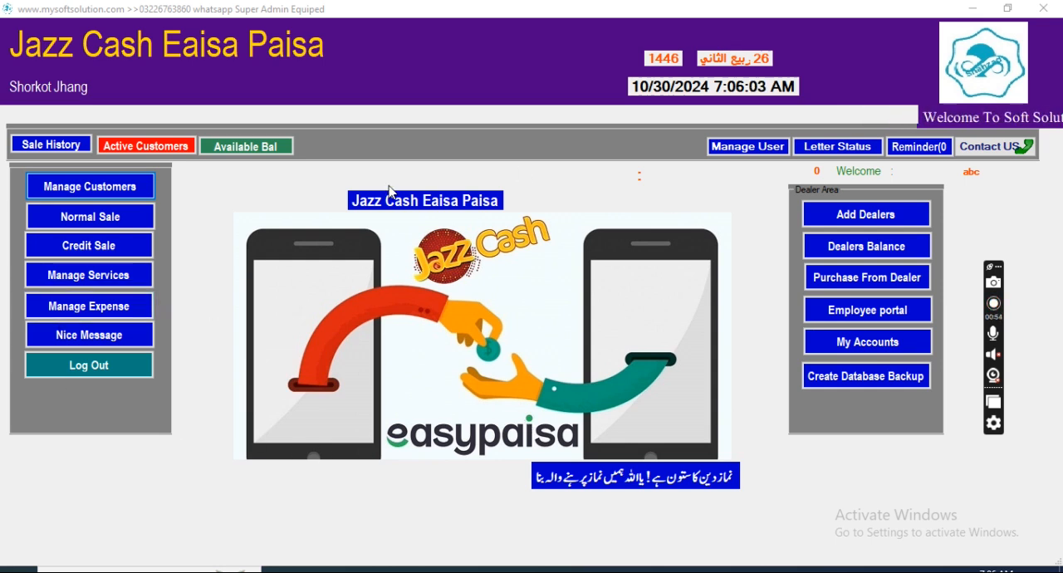
Step: Review the service management form's type options, send and receive fee fields and existing services, and return to the home screen
{"action": "left_click", "coordinate": [92, 274]}
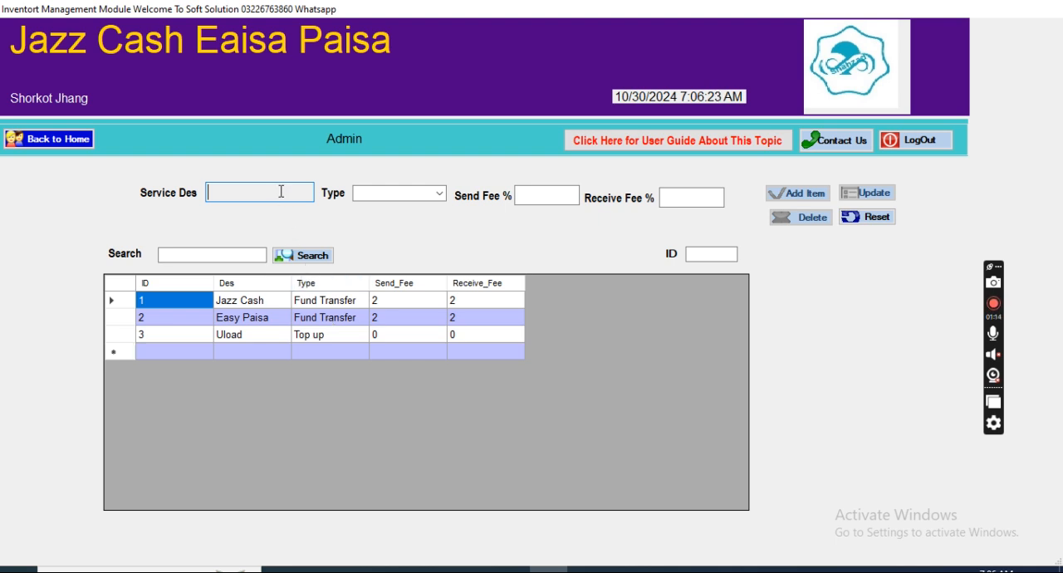
{"action": "left_click", "coordinate": [439, 194]}
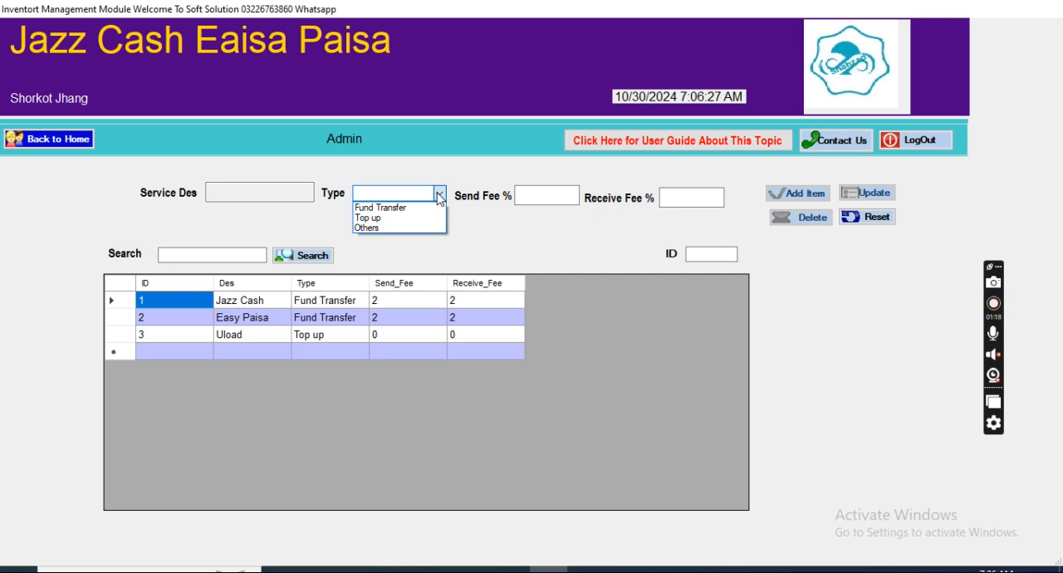
{"action": "left_click", "coordinate": [439, 195]}
{"action": "left_click", "coordinate": [531, 195]}
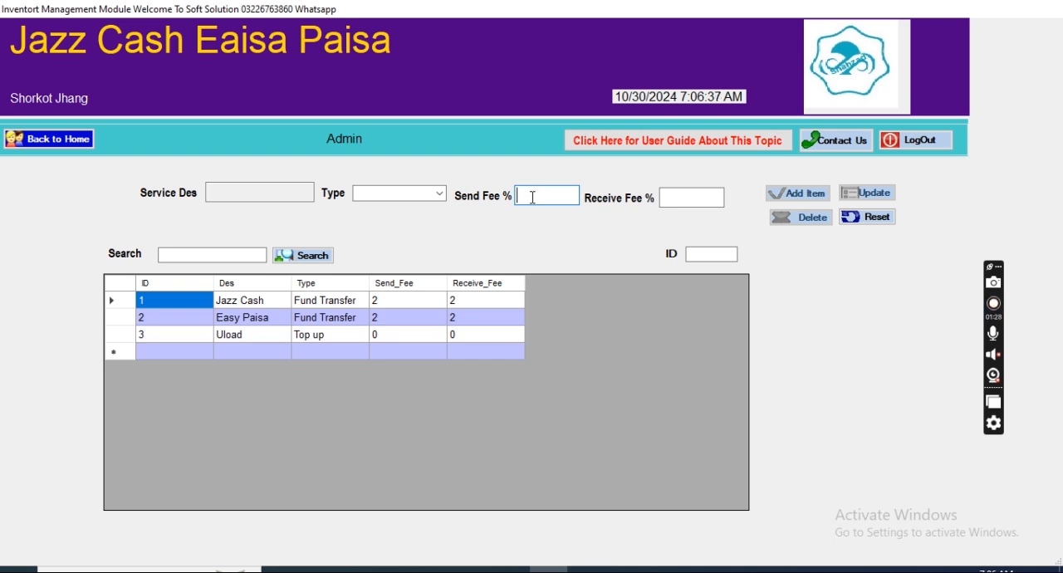
{"action": "left_click", "coordinate": [376, 301]}
{"action": "left_click_drag", "start_coordinate": [533, 197], "coordinate": [510, 200]}
{"action": "left_click_drag", "start_coordinate": [674, 198], "coordinate": [646, 199]}
{"action": "left_click_drag", "start_coordinate": [535, 200], "coordinate": [509, 195]}
{"action": "left_click_drag", "start_coordinate": [701, 197], "coordinate": [606, 205]}
{"action": "left_click", "coordinate": [48, 138]}
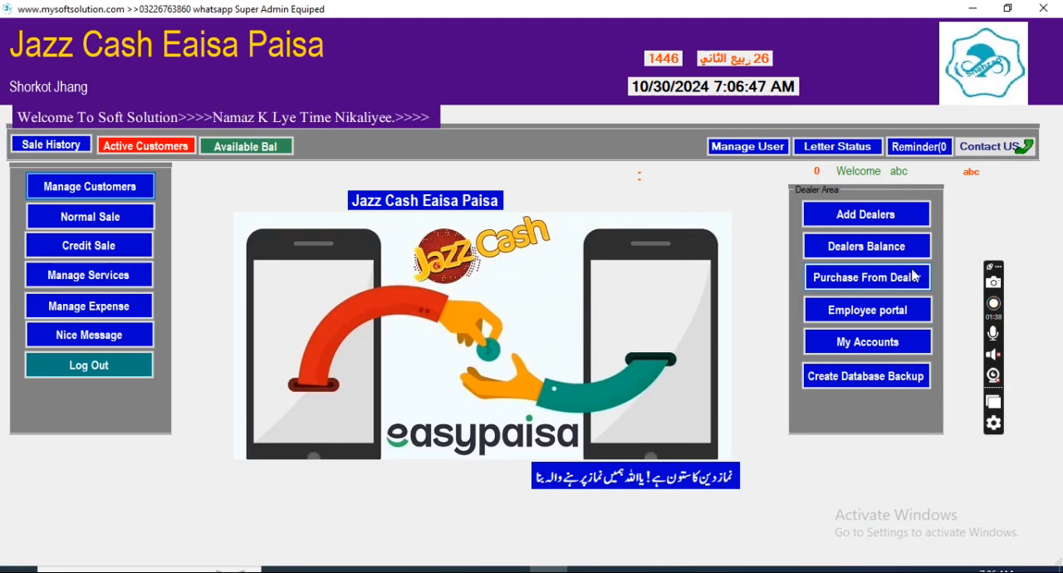
Step: Add a shop account in My Accounts with its account number, the title "cash account" and the branch "cash"
{"action": "left_click", "coordinate": [853, 345]}
{"action": "left_click", "coordinate": [171, 139]}
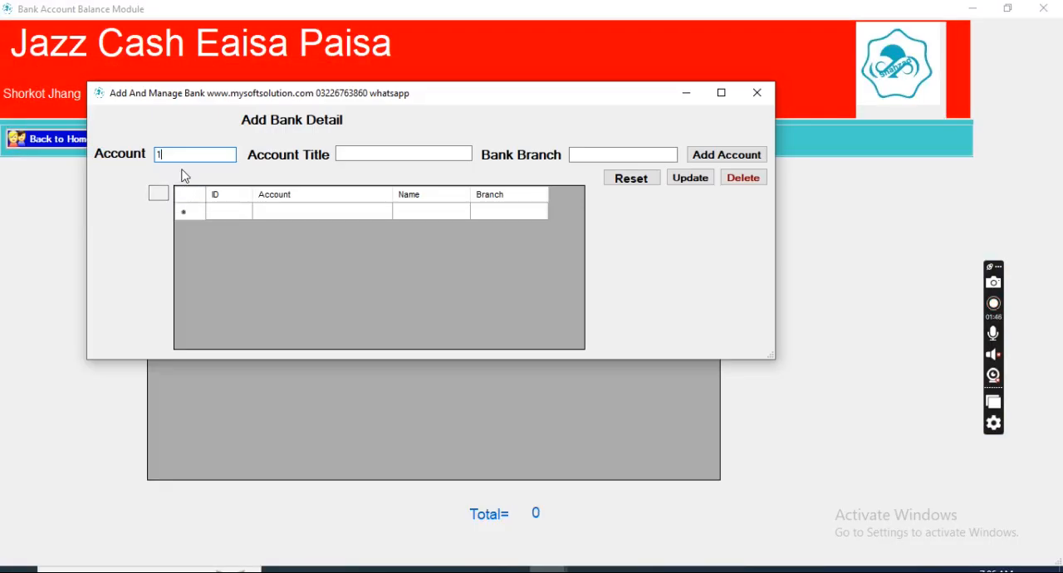
{"action": "left_click", "coordinate": [359, 156]}
{"action": "type", "text": "cash account"}
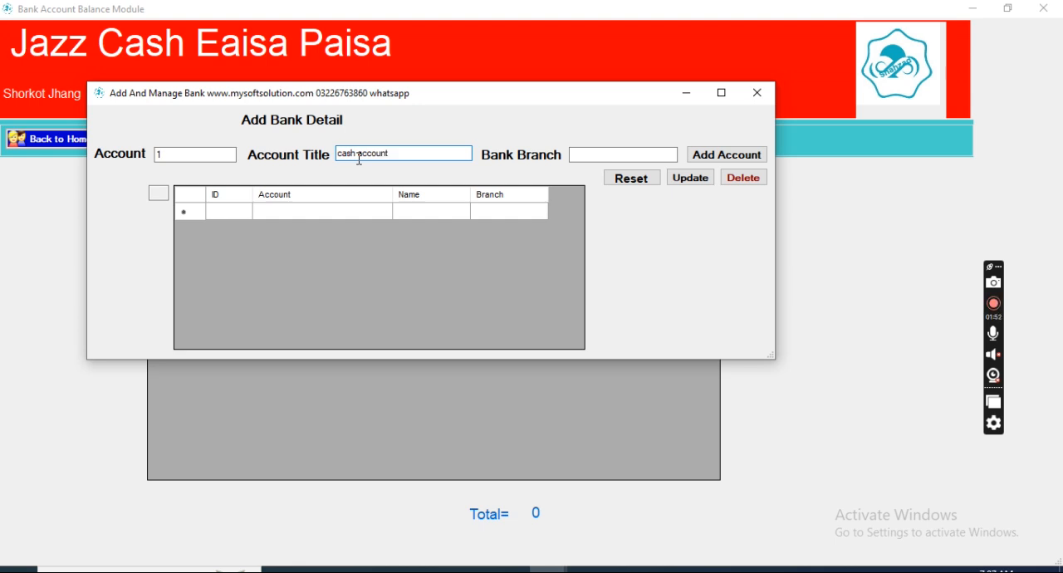
{"action": "left_click", "coordinate": [631, 155]}
{"action": "type", "text": "cash"}
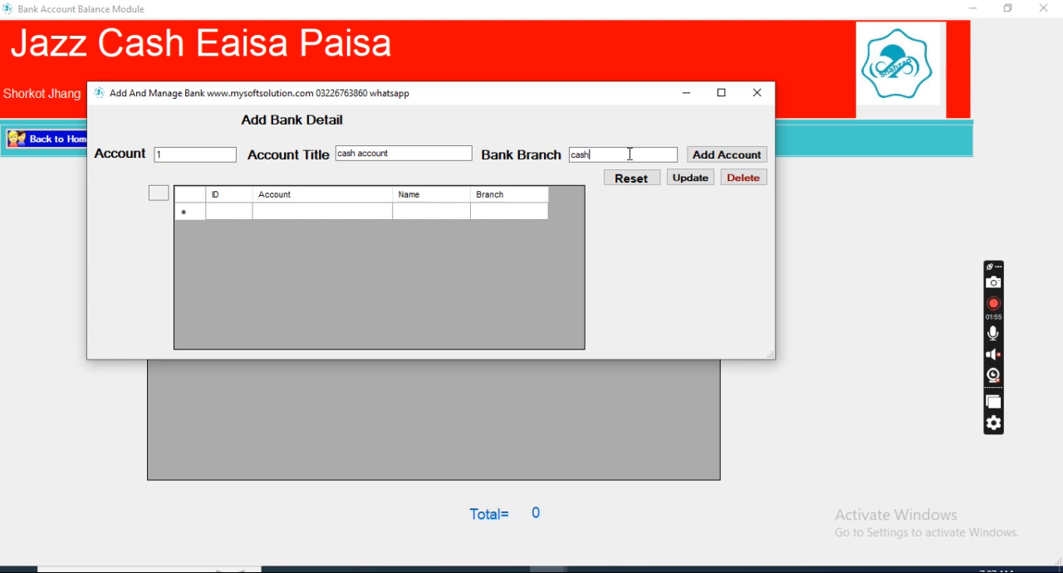
{"action": "left_click", "coordinate": [727, 155]}
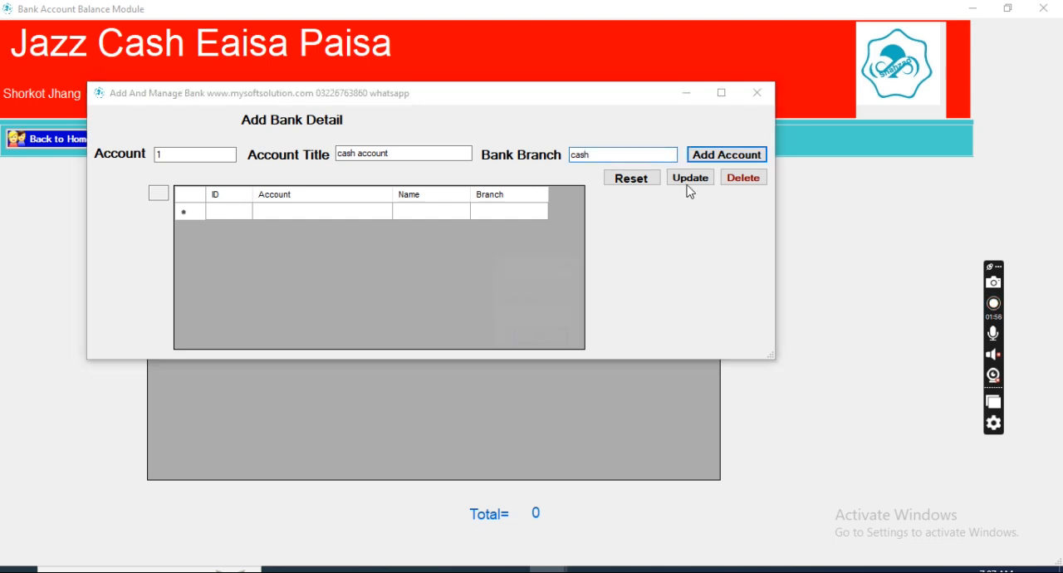
{"action": "left_click", "coordinate": [544, 337]}
Step: Add a second account with its own account number, title "hbl account" and branch "hbl", and refresh the balance list
{"action": "left_click_drag", "start_coordinate": [184, 156], "coordinate": [34, 137]}
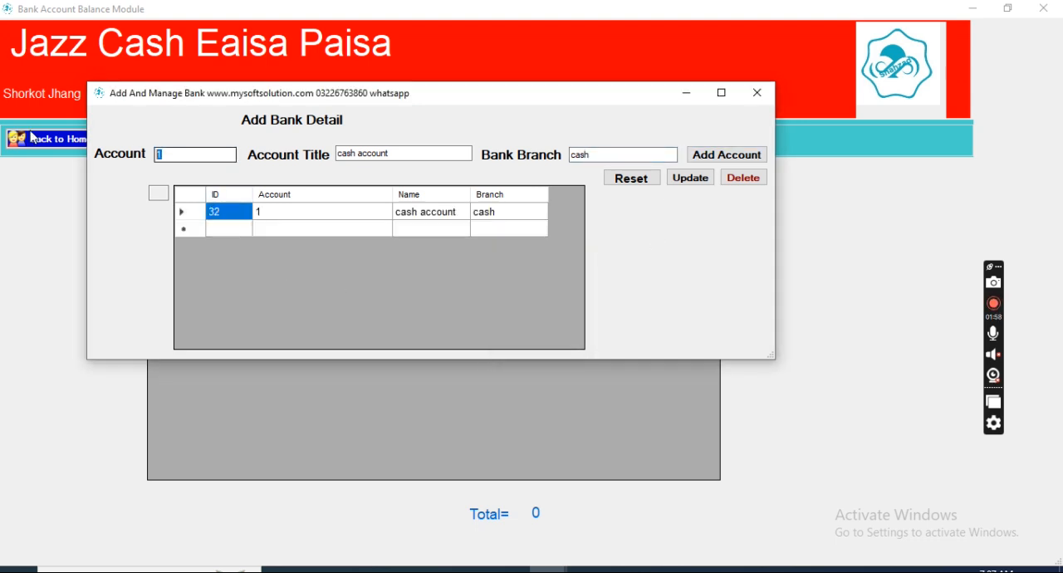
{"action": "key", "text": "BackSpace"}
{"action": "type", "text": "2"}
{"action": "left_click_drag", "start_coordinate": [384, 153], "coordinate": [177, 153]}
{"action": "key", "text": "BackSpace"}
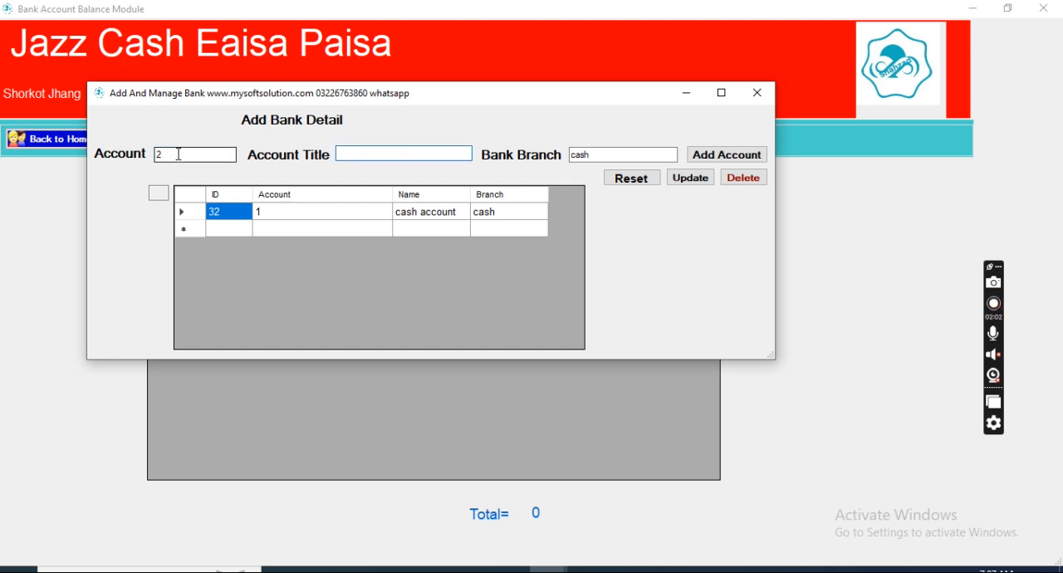
{"action": "type", "text": "hbl account"}
{"action": "key", "text": "Tab"}
{"action": "key", "text": "BackSpace"}
{"action": "type", "text": "hbl"}
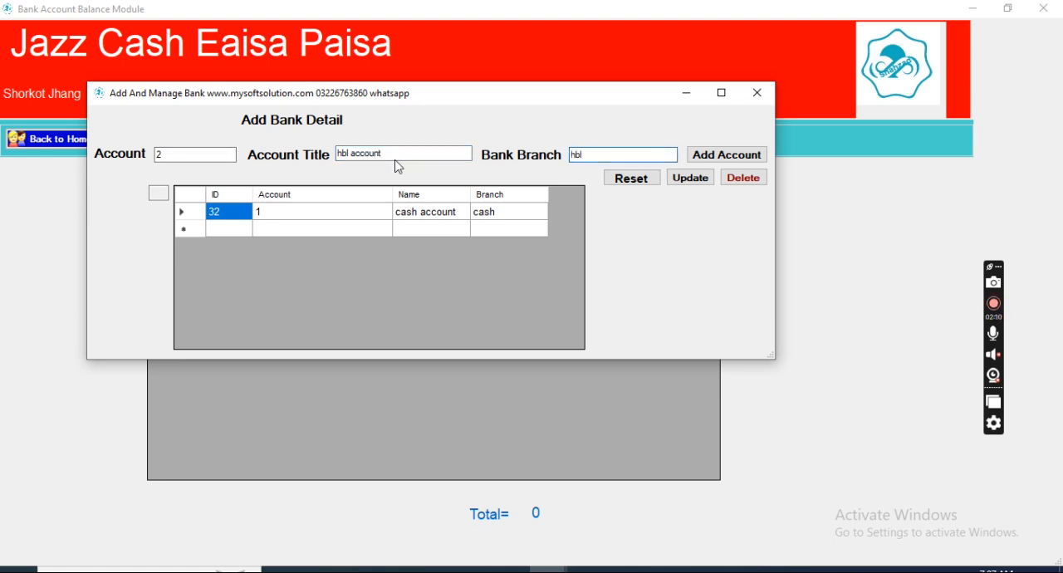
{"action": "left_click", "coordinate": [716, 155]}
{"action": "left_click", "coordinate": [541, 338]}
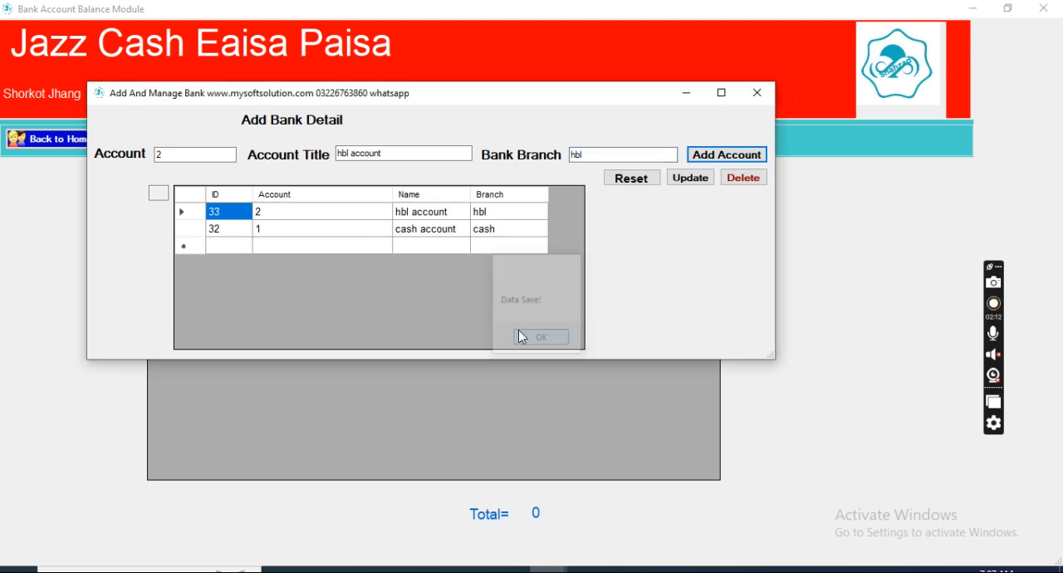
{"action": "left_click", "coordinate": [756, 93]}
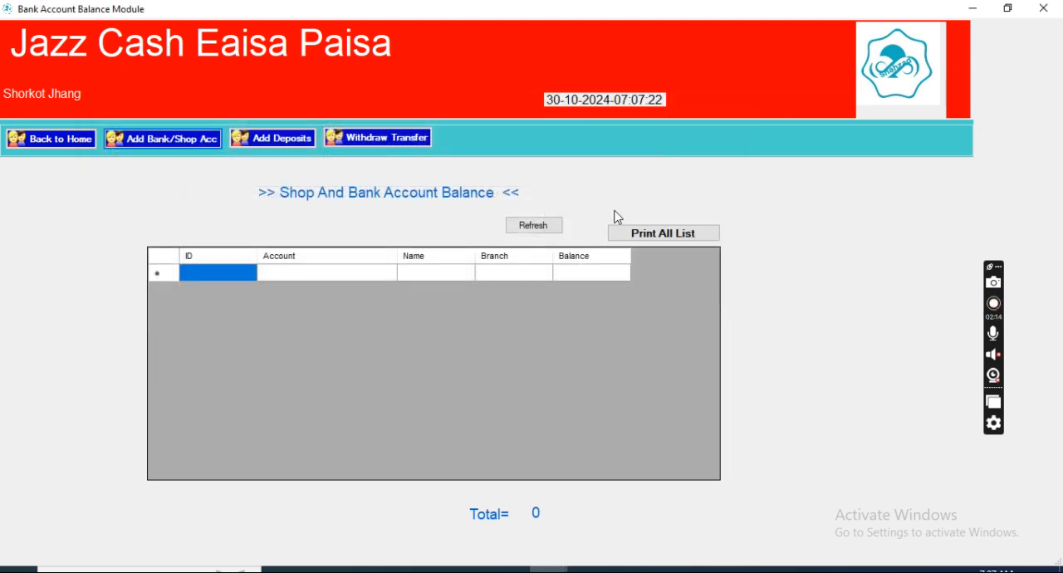
{"action": "left_click", "coordinate": [544, 231]}
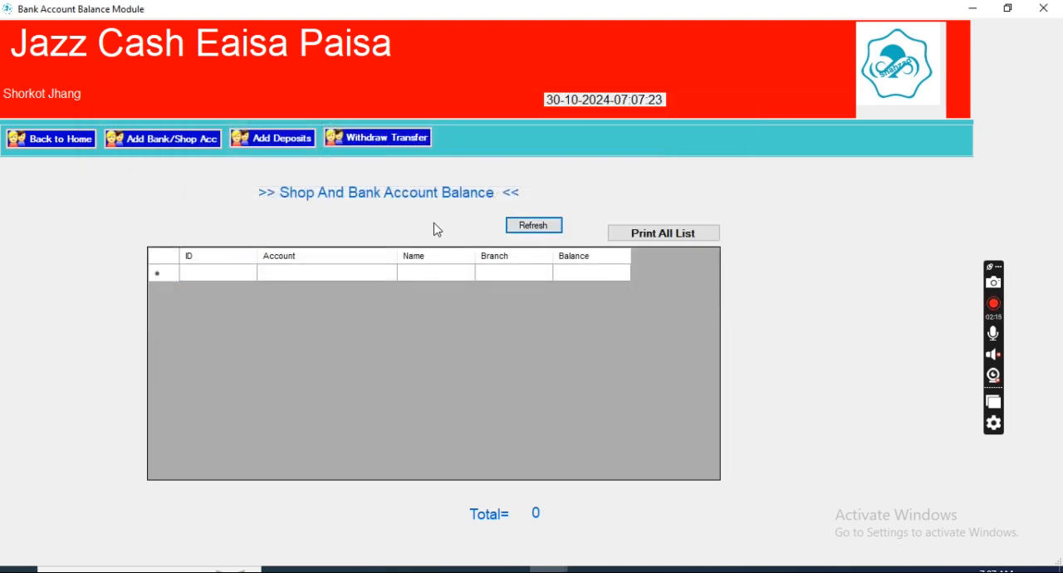
Step: Add a deposit of 55000 to the cash account with the detail "open bal"
{"action": "left_click", "coordinate": [282, 142]}
{"action": "left_click", "coordinate": [324, 163]}
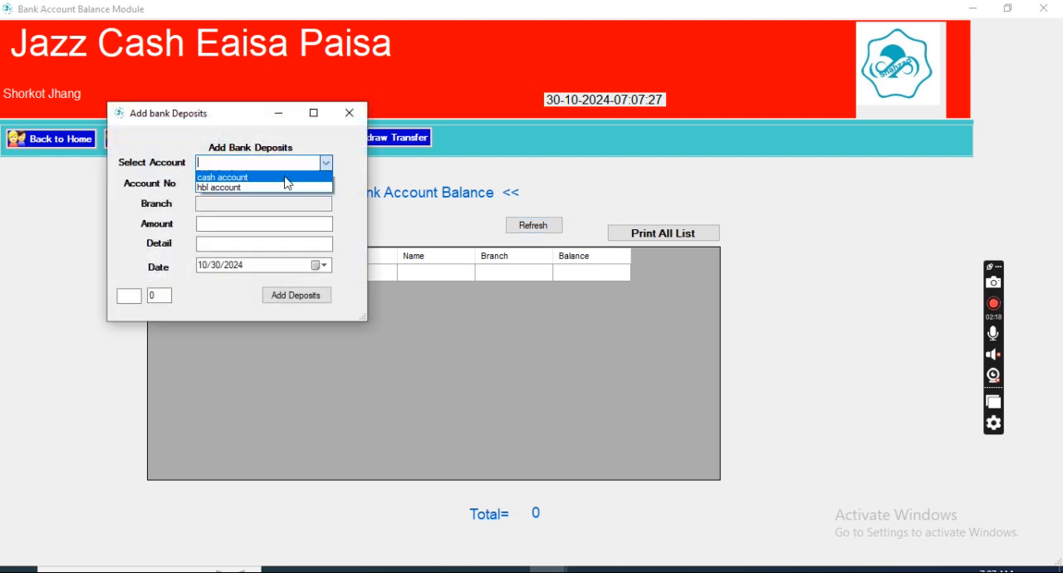
{"action": "left_click", "coordinate": [279, 175]}
{"action": "left_click", "coordinate": [239, 223]}
{"action": "type", "text": "55000"}
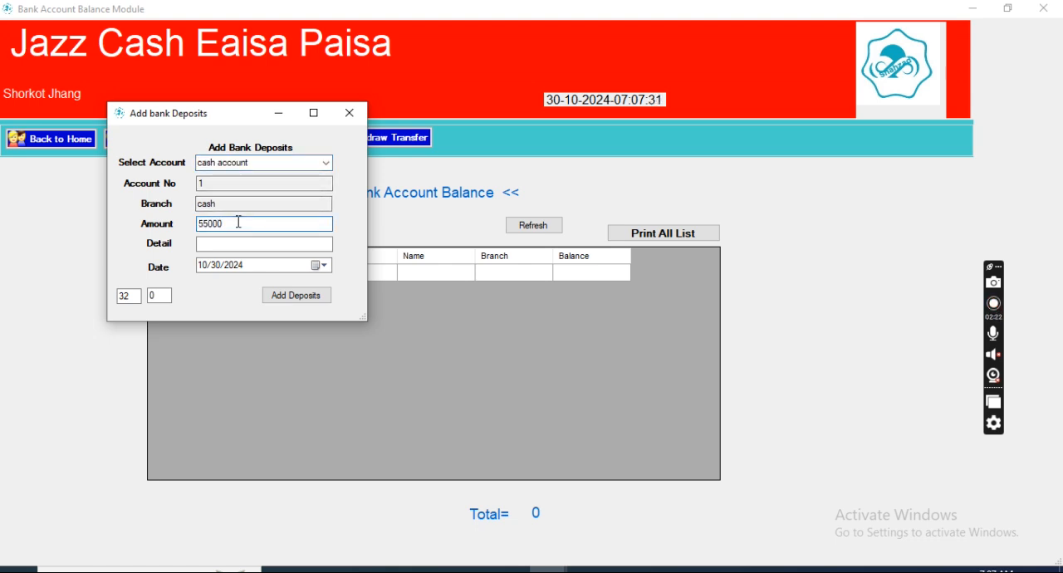
{"action": "left_click", "coordinate": [234, 243]}
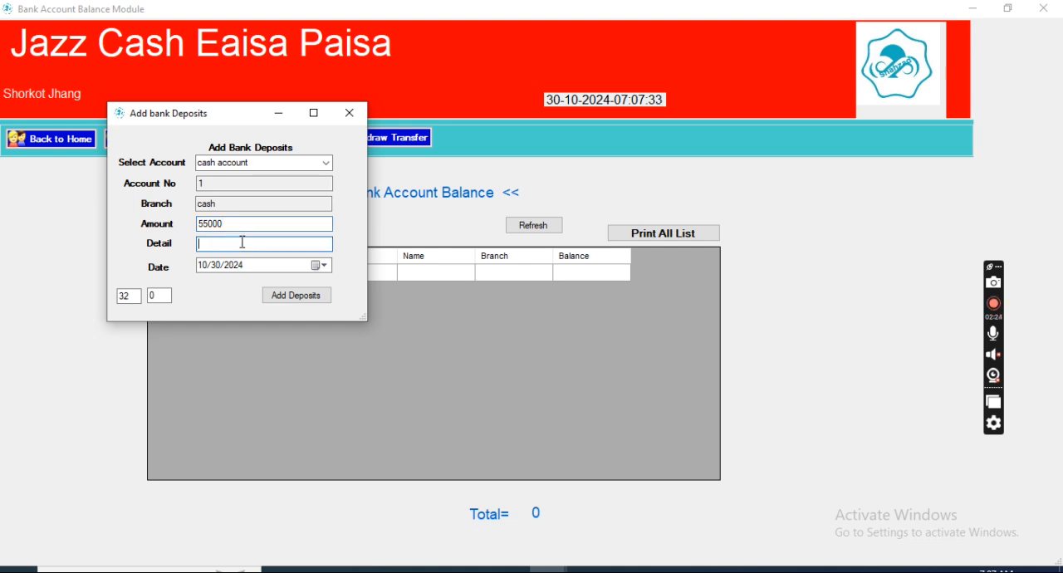
{"action": "type", "text": "open bal"}
{"action": "left_click", "coordinate": [267, 293]}
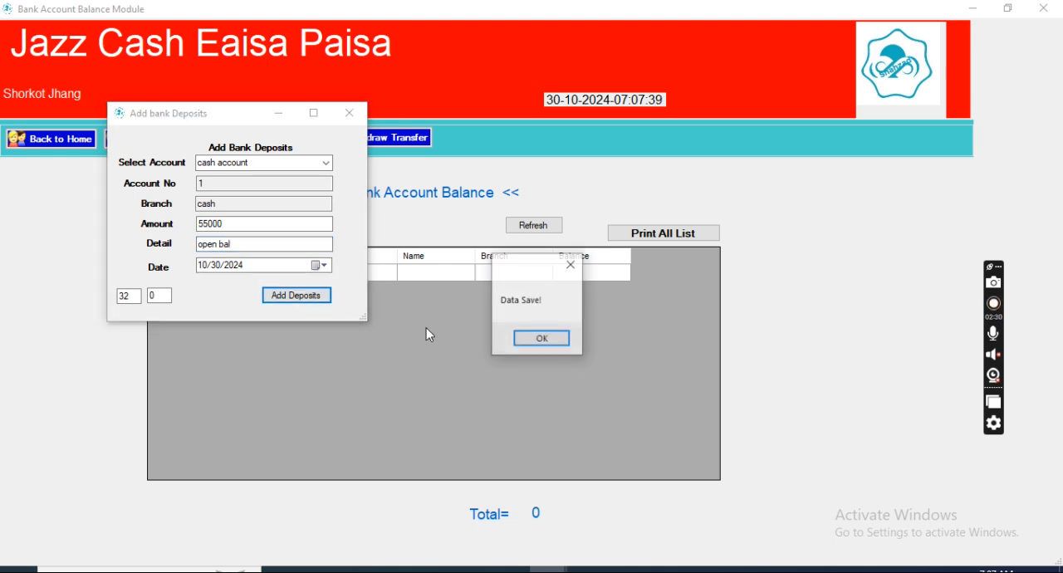
{"action": "left_click", "coordinate": [511, 338]}
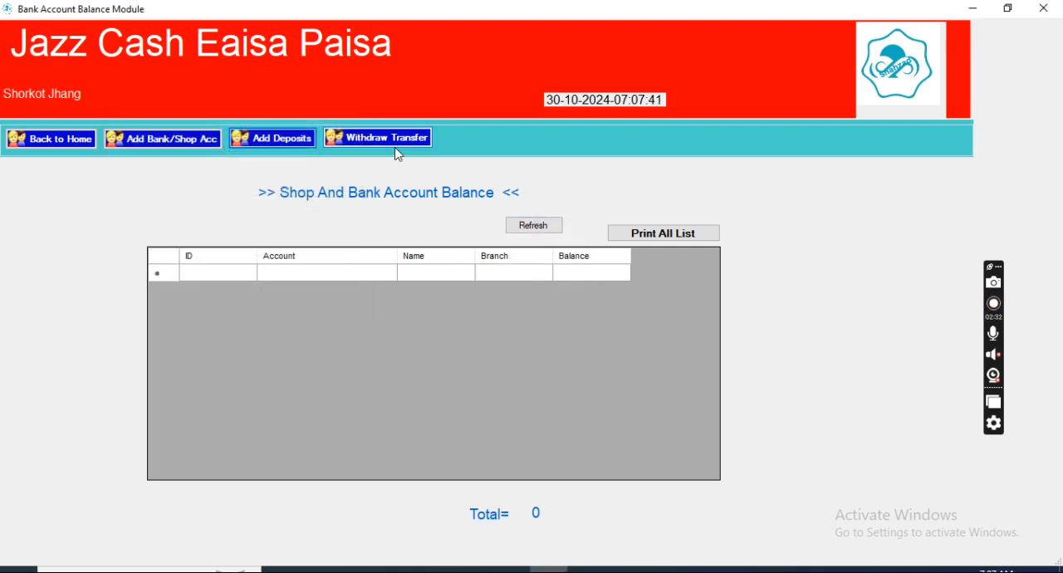
Step: Add a deposit of 77000 to the hbl account with the detail "open bal"
{"action": "left_click", "coordinate": [264, 144]}
{"action": "left_click", "coordinate": [347, 182]}
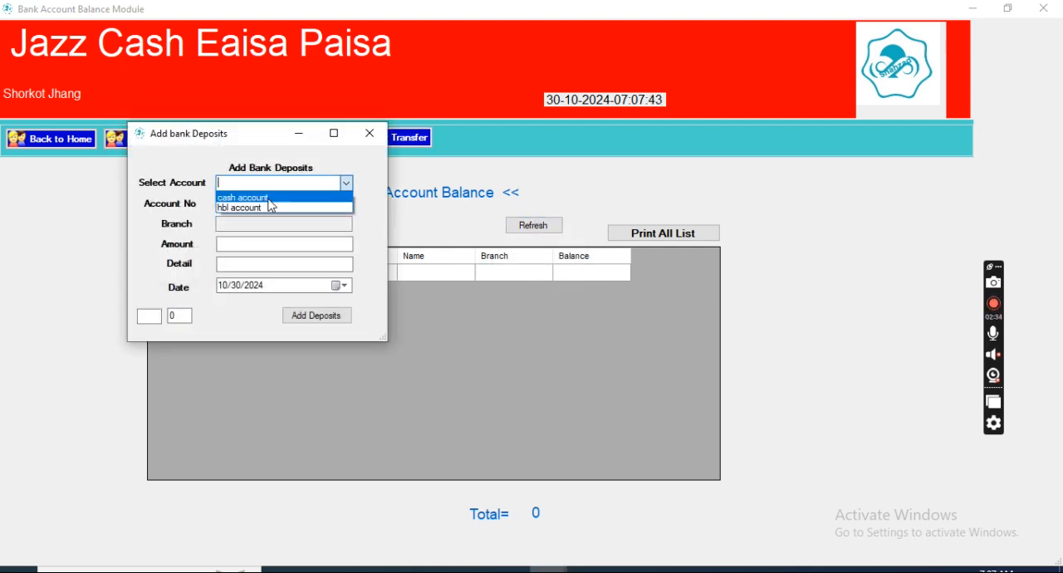
{"action": "left_click", "coordinate": [255, 208]}
{"action": "left_click", "coordinate": [233, 247]}
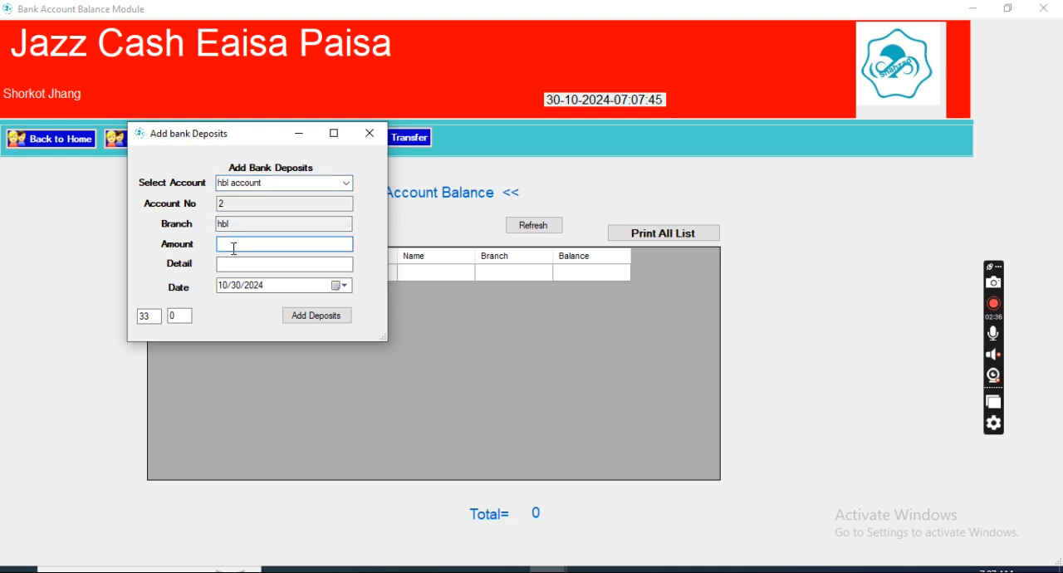
{"action": "type", "text": "770006000"}
{"action": "left_click", "coordinate": [249, 265]}
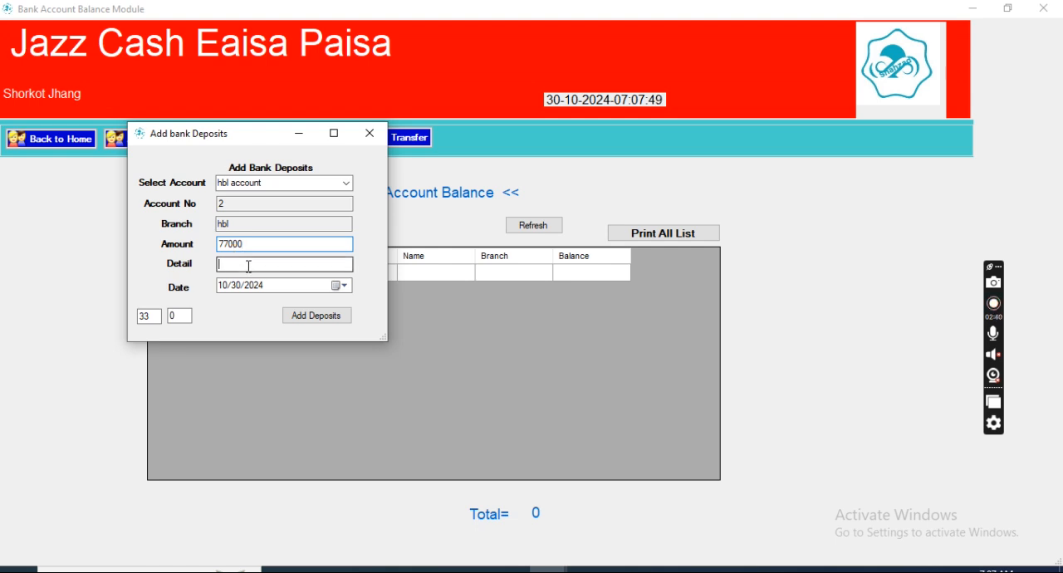
{"action": "type", "text": "open bal"}
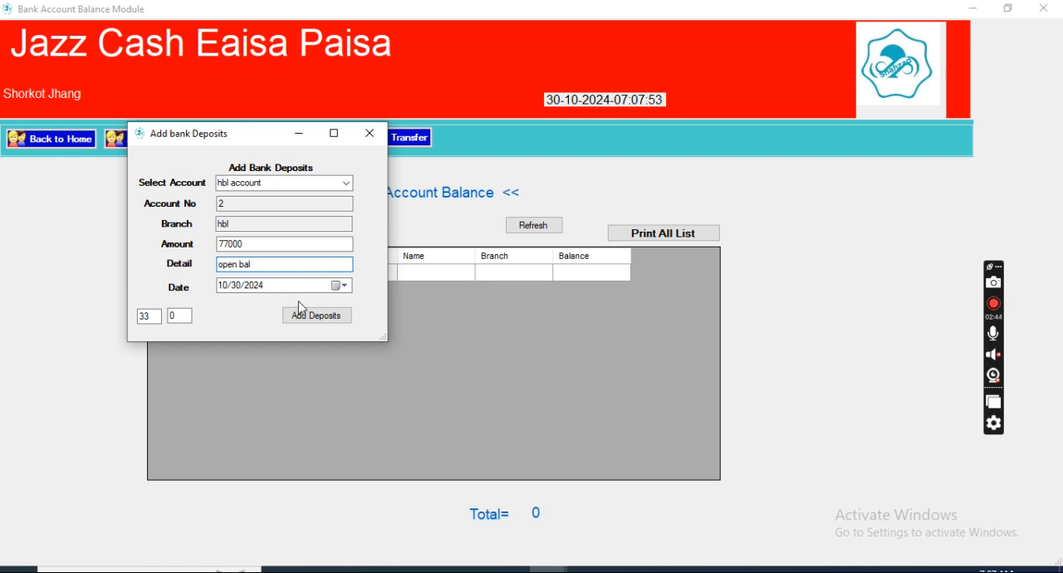
{"action": "left_click", "coordinate": [301, 315]}
{"action": "left_click", "coordinate": [537, 337]}
Step: Refresh the account balances, inspect the hbl account's transaction details, and return to the home screen
{"action": "left_click", "coordinate": [532, 232]}
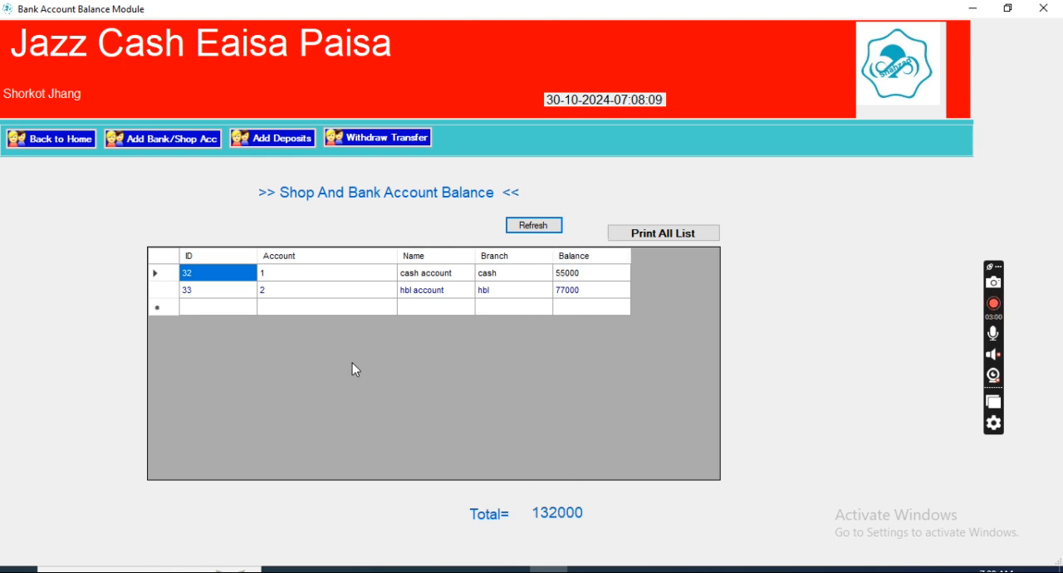
{"action": "double_click", "coordinate": [412, 292]}
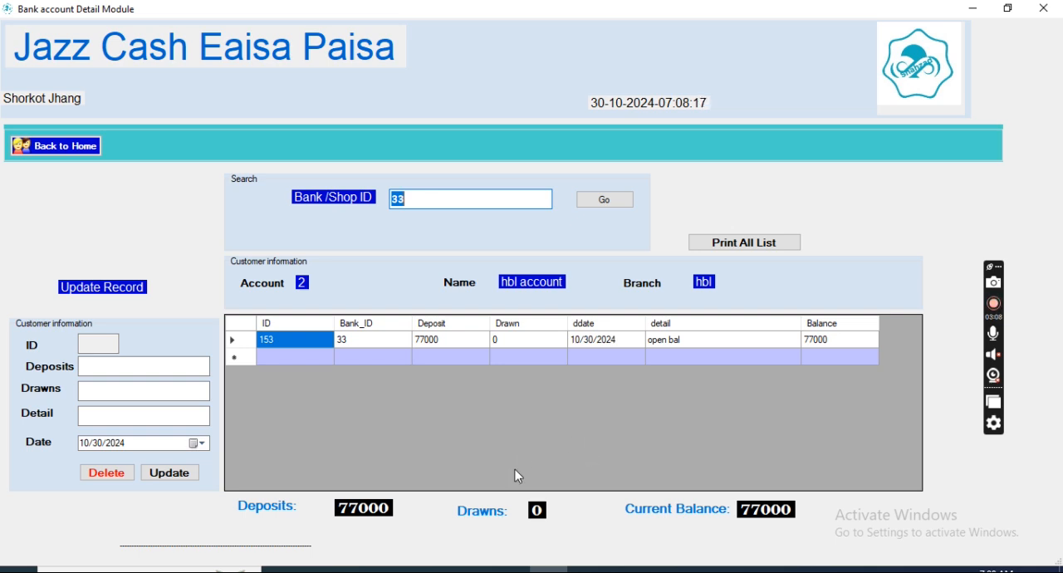
{"action": "left_click", "coordinate": [51, 146]}
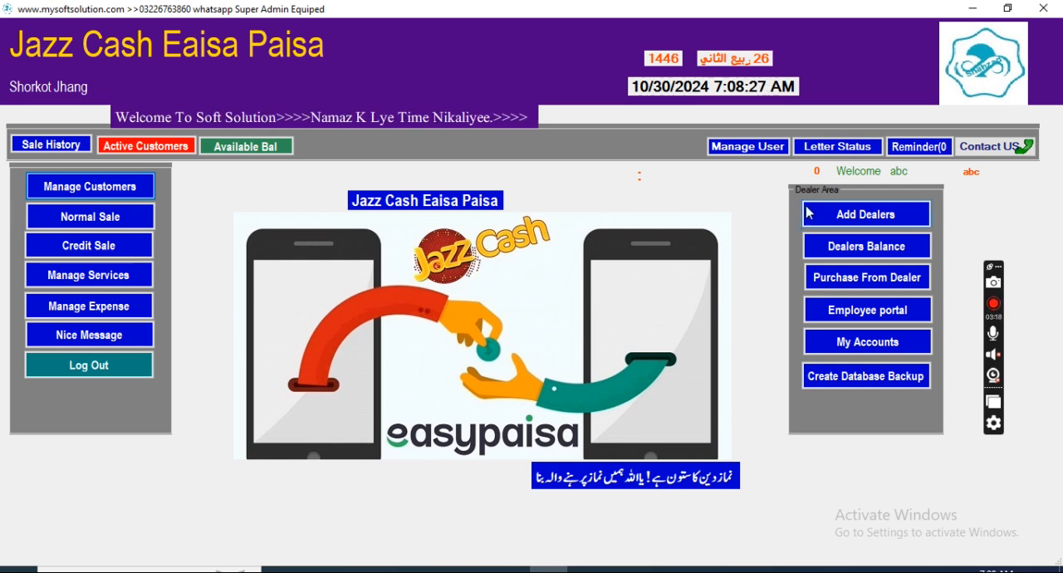
Step: Add a dealer with name and phone number, company "jazz cash" and city "isd", and close the dealer form
{"action": "left_click", "coordinate": [866, 214]}
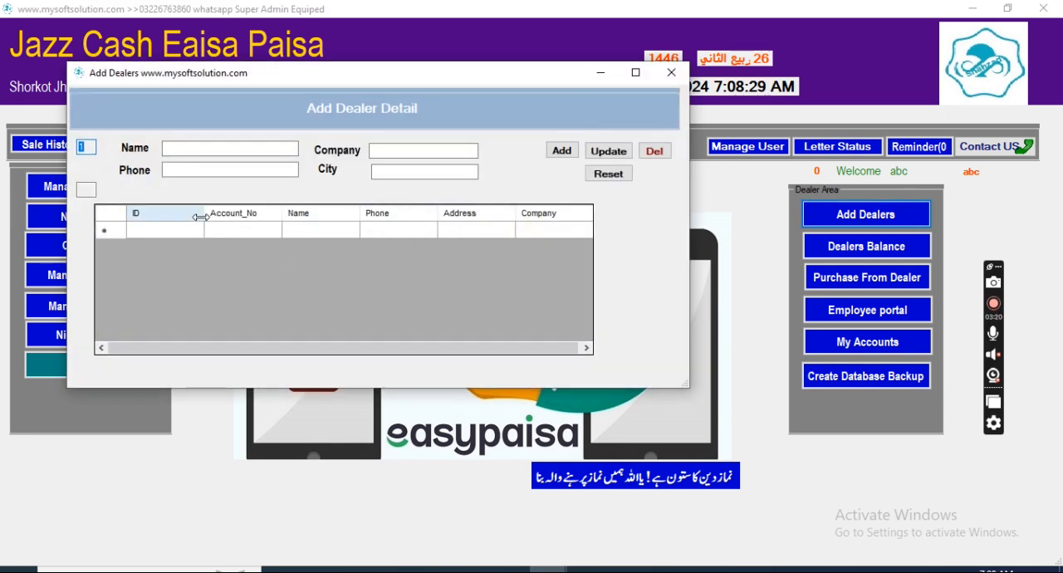
{"action": "left_click", "coordinate": [199, 147]}
{"action": "type", "text": "raheel"}
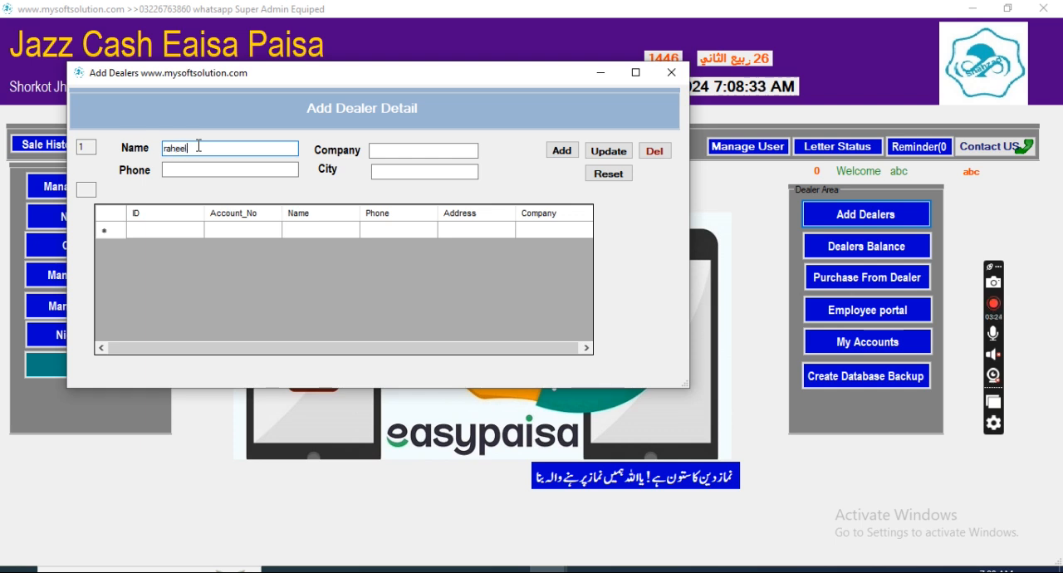
{"action": "left_click", "coordinate": [428, 149]}
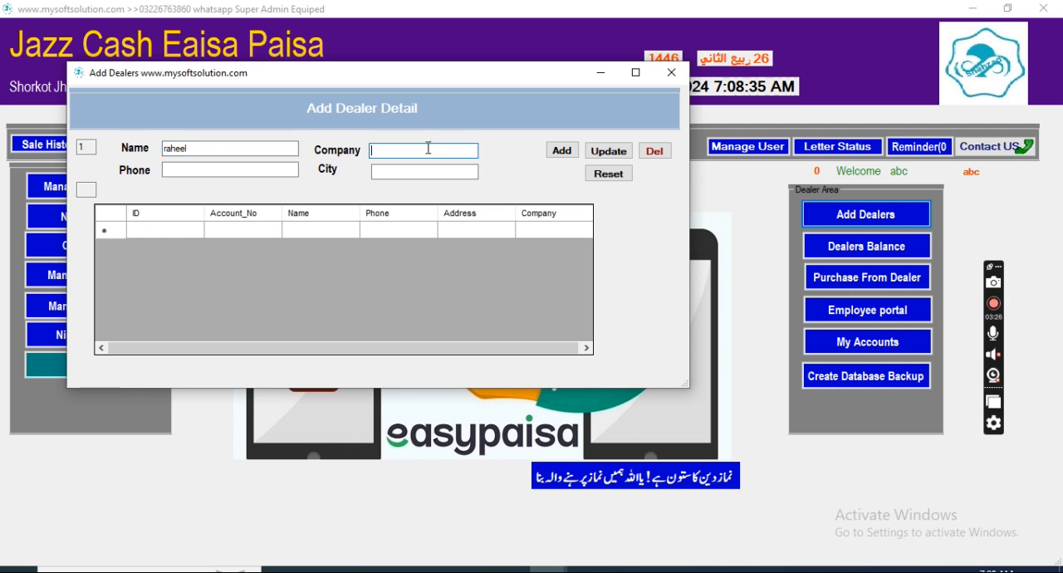
{"action": "type", "text": "jazz cash"}
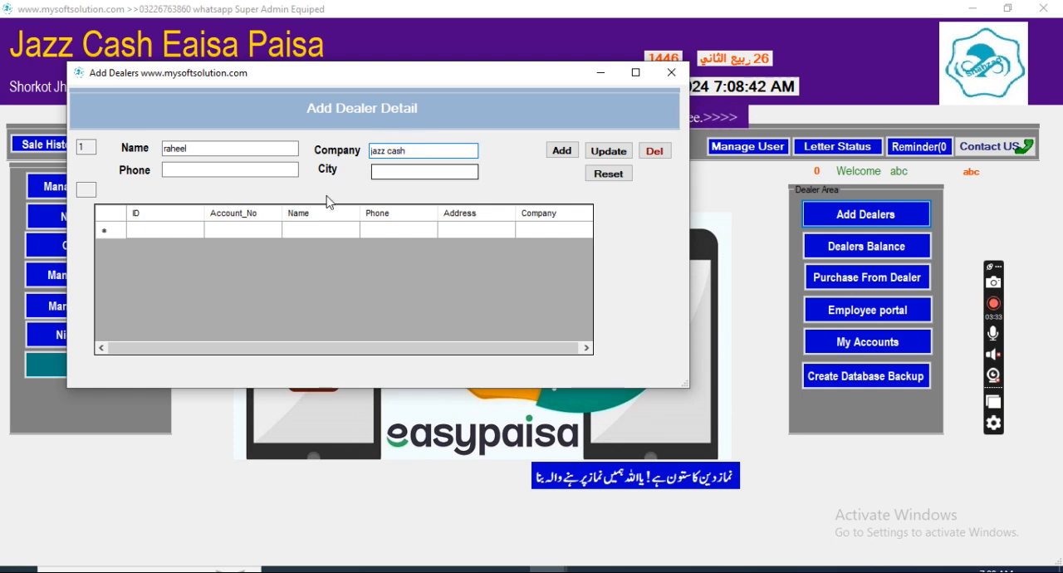
{"action": "left_click", "coordinate": [253, 170]}
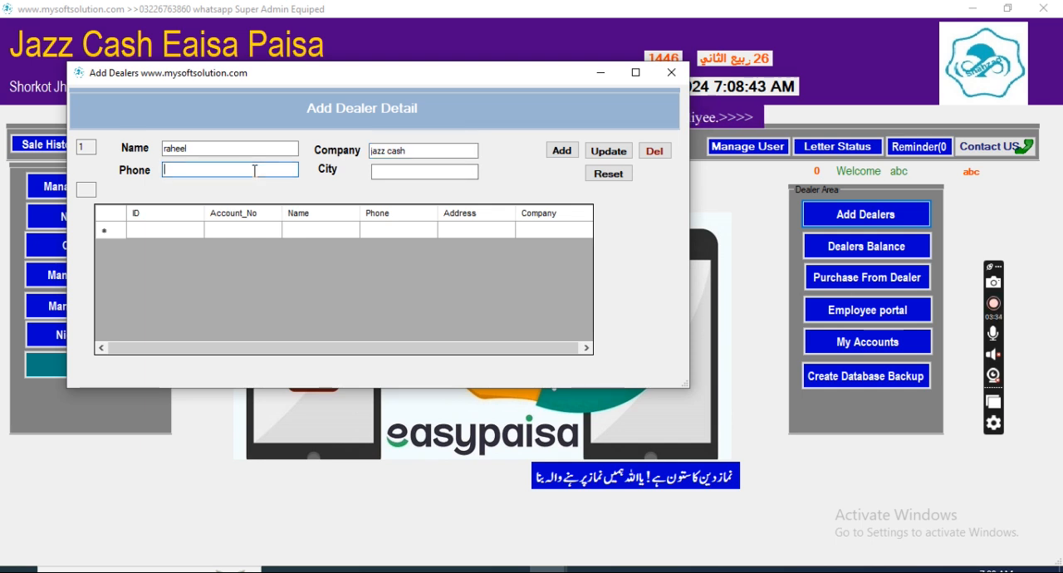
{"action": "left_click", "coordinate": [401, 170]}
{"action": "type", "text": "isd"}
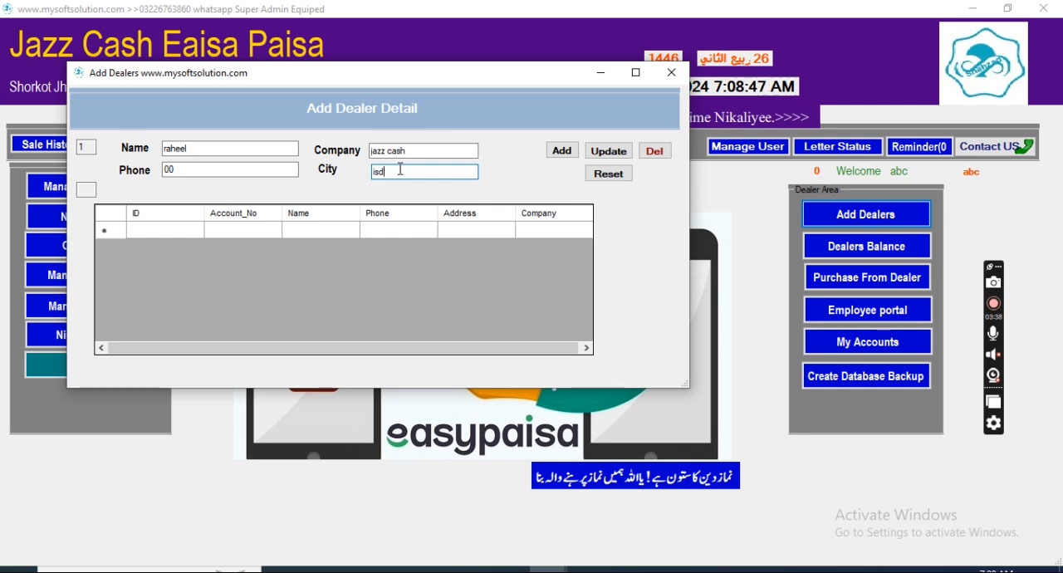
{"action": "left_click", "coordinate": [561, 152]}
{"action": "left_click", "coordinate": [543, 338]}
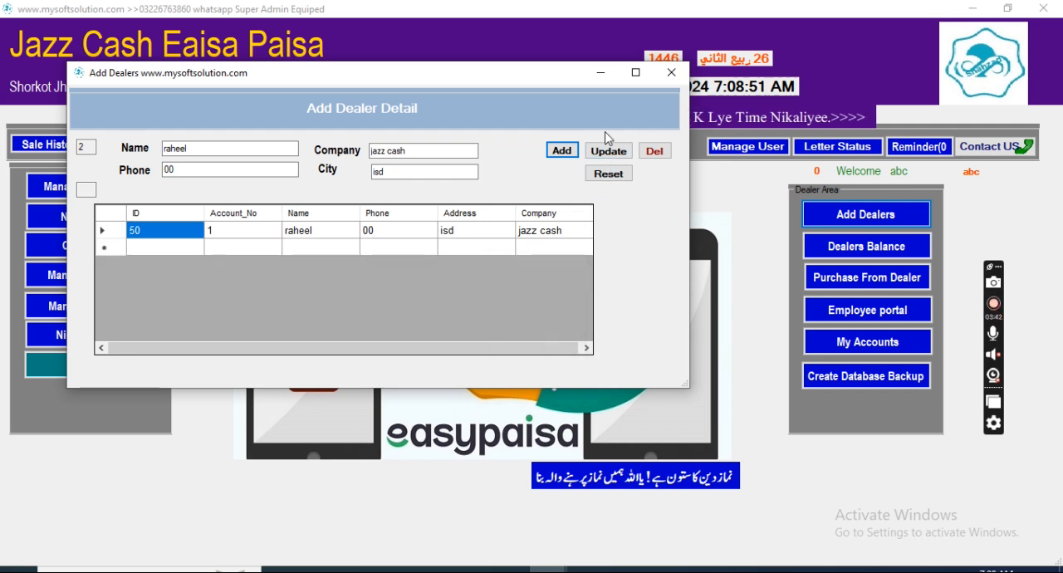
{"action": "left_click", "coordinate": [671, 73]}
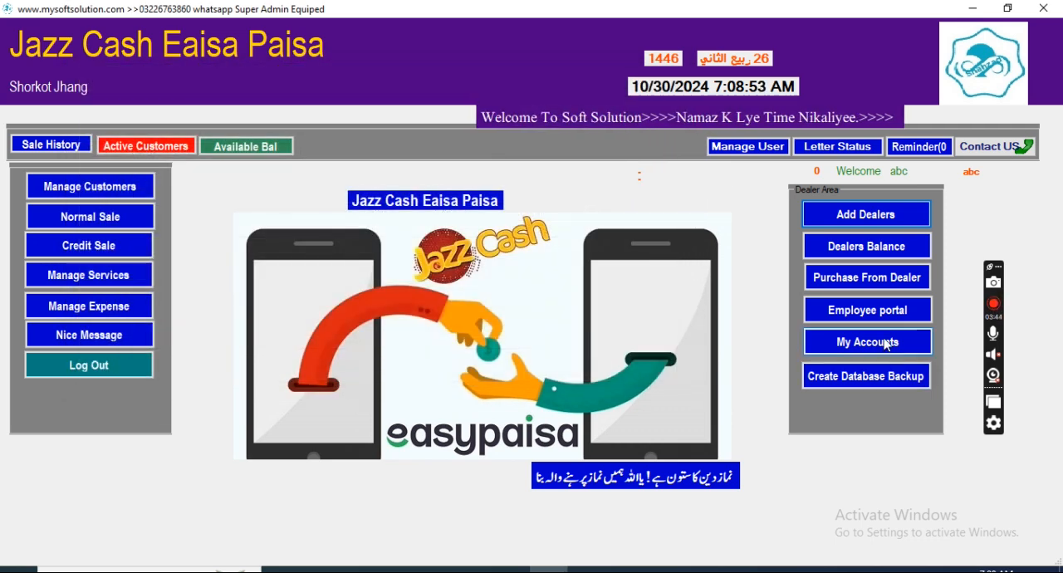
Step: Start a purchase from a dealer and add the Jazz Cash product to the cart with a purchase price of 10000
{"action": "left_click", "coordinate": [867, 279]}
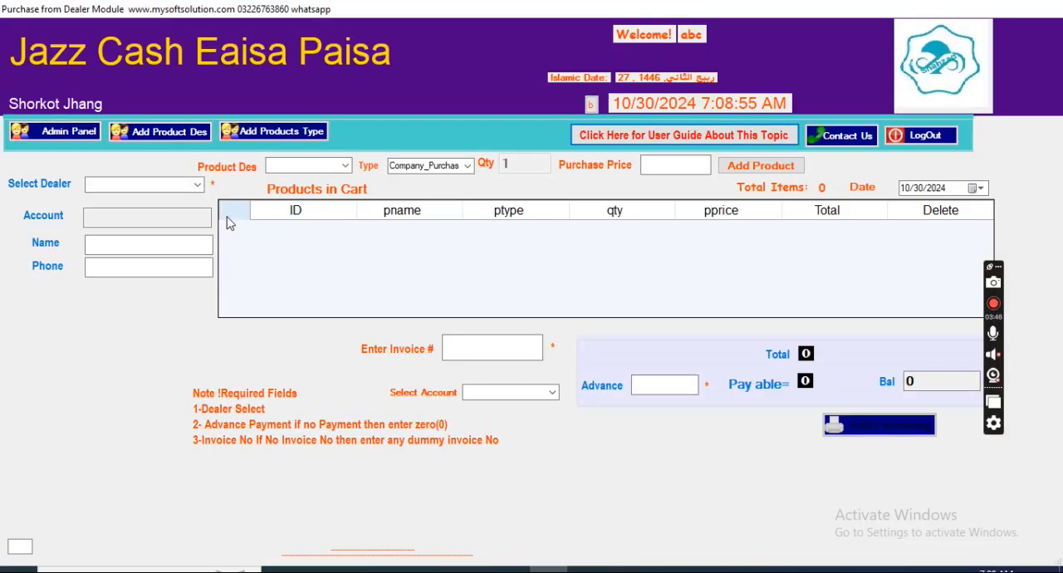
{"action": "left_click", "coordinate": [345, 165]}
{"action": "left_click", "coordinate": [296, 183]}
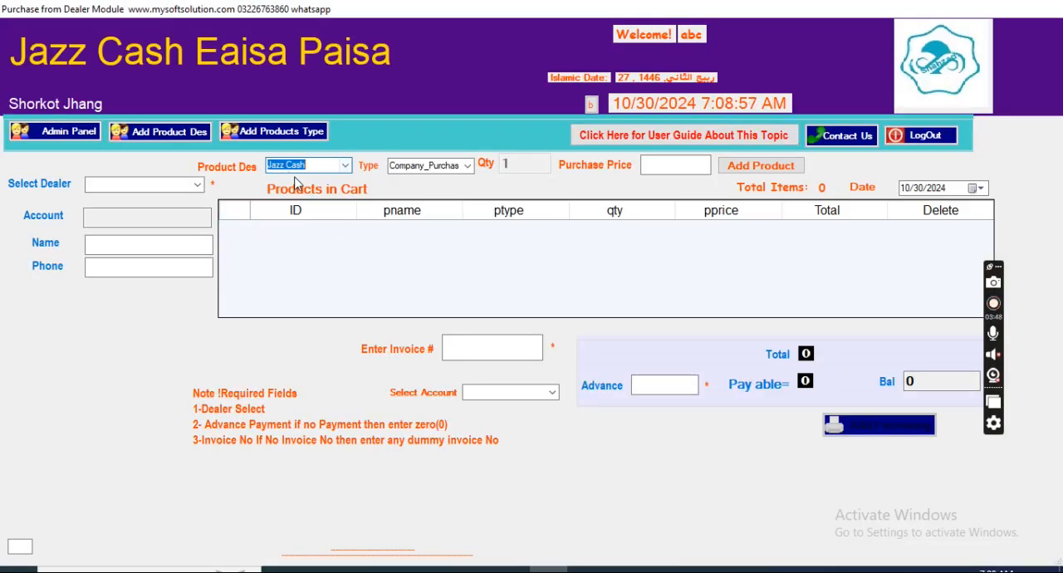
{"action": "left_click", "coordinate": [648, 162]}
{"action": "type", "text": "10000"}
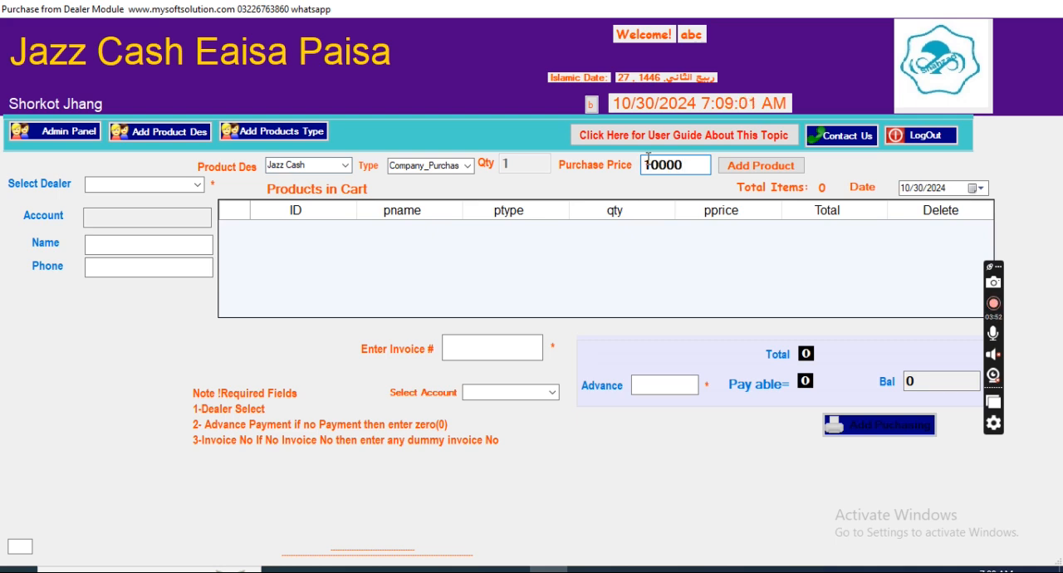
{"action": "left_click", "coordinate": [748, 166]}
Step: Set the purchase's advance to 2500 paid from the cash account, with invoice number 55
{"action": "left_click", "coordinate": [667, 381]}
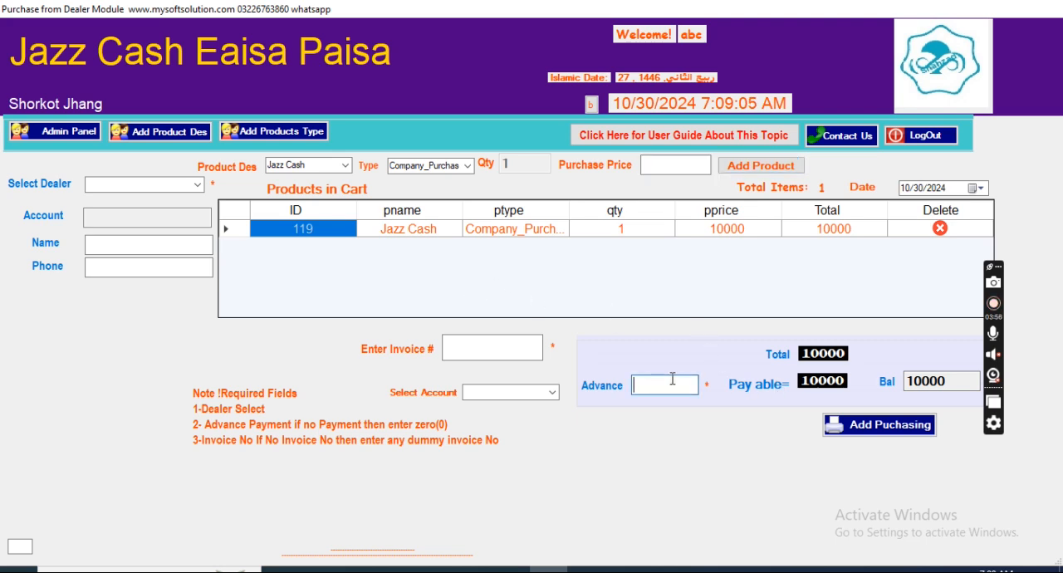
{"action": "type", "text": "2500"}
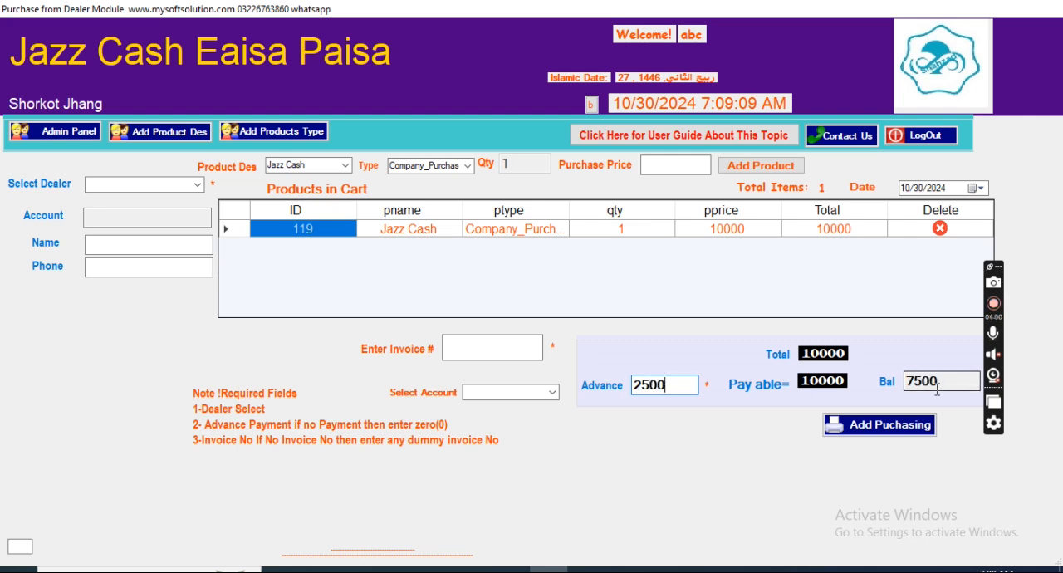
{"action": "left_click", "coordinate": [550, 393]}
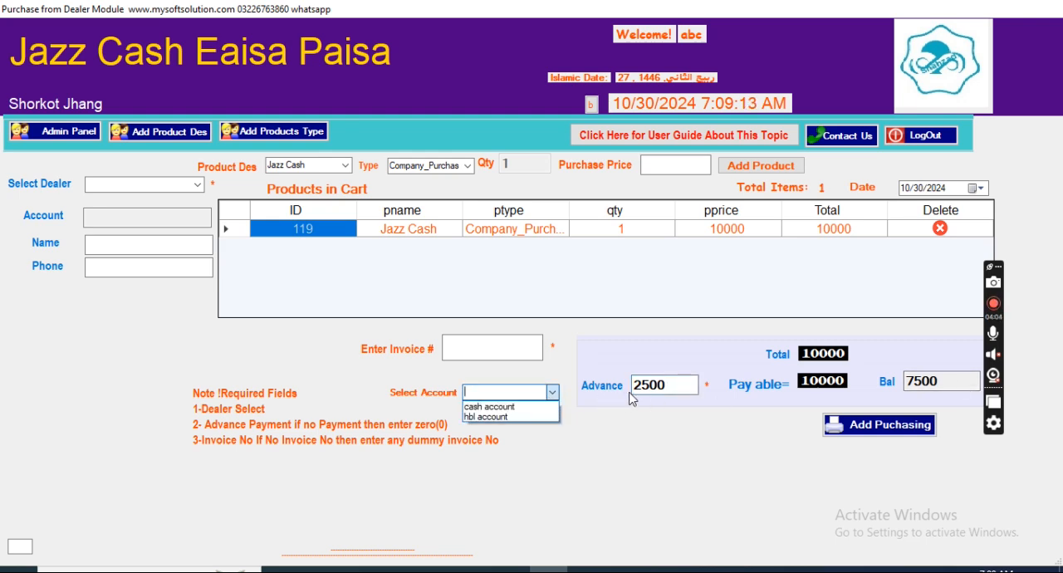
{"action": "left_click", "coordinate": [538, 407]}
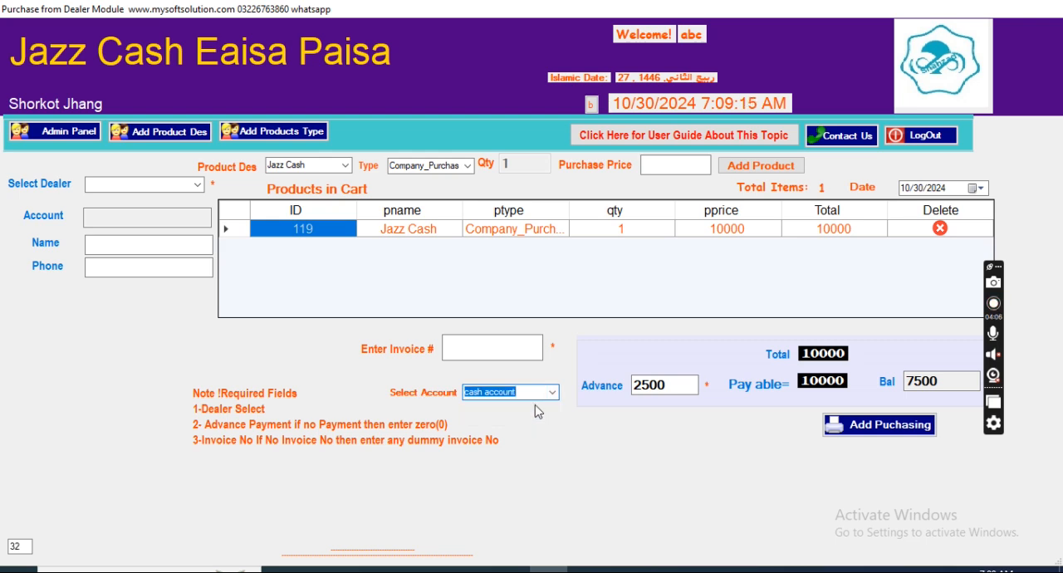
{"action": "left_click", "coordinate": [504, 354]}
{"action": "type", "text": "55"}
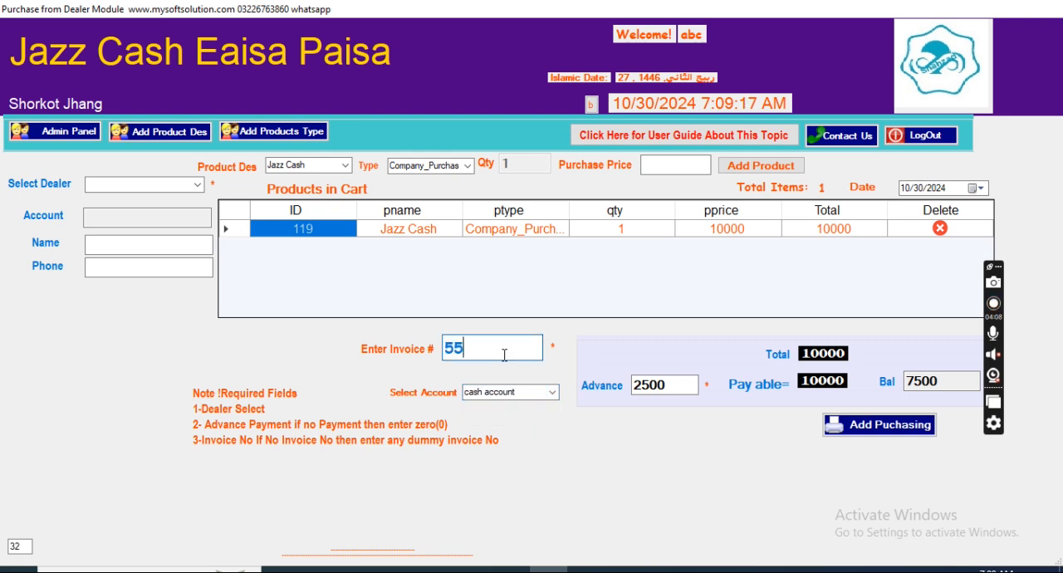
Step: Select the jazz cash dealer for the purchase, record the purchase, and return to the home screen
{"action": "left_click", "coordinate": [141, 184]}
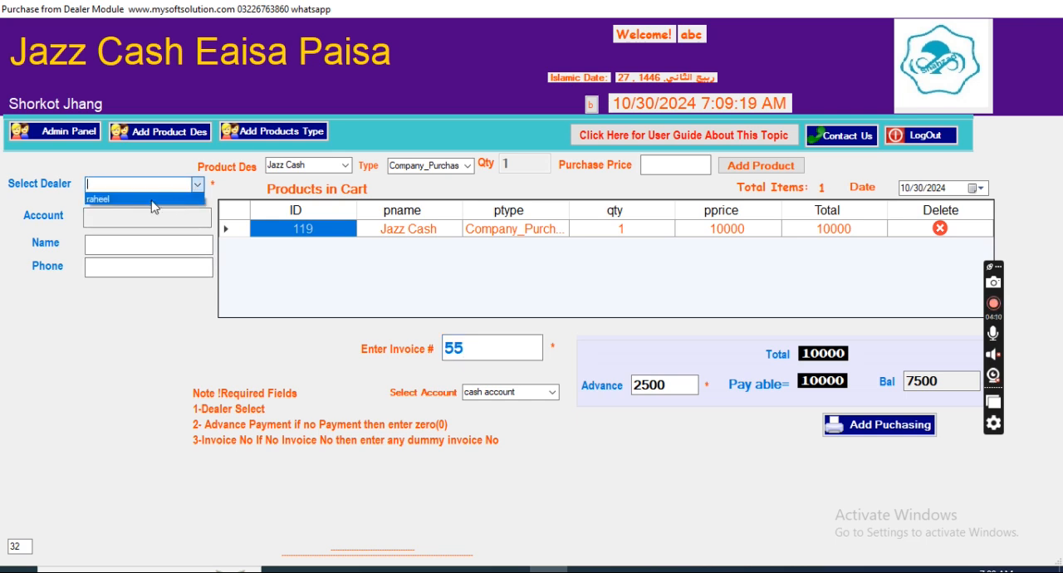
{"action": "left_click", "coordinate": [143, 213]}
{"action": "left_click", "coordinate": [190, 186]}
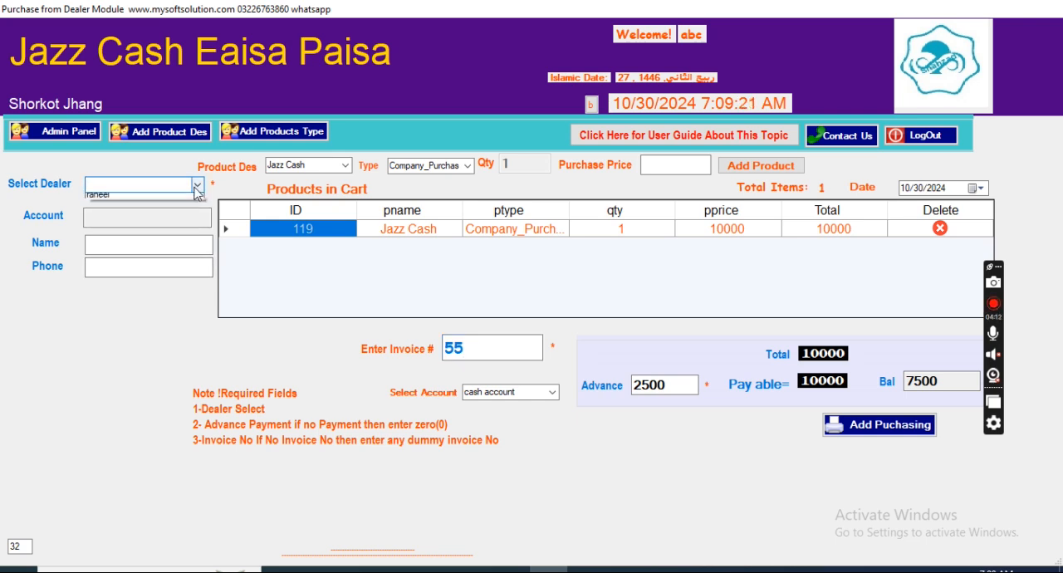
{"action": "left_click", "coordinate": [138, 197]}
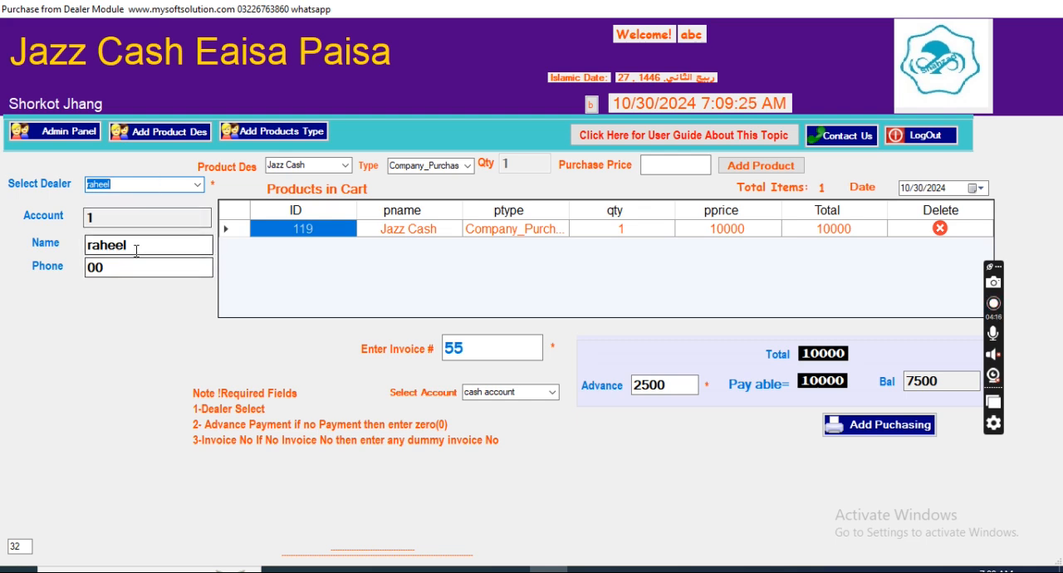
{"action": "left_click", "coordinate": [871, 428]}
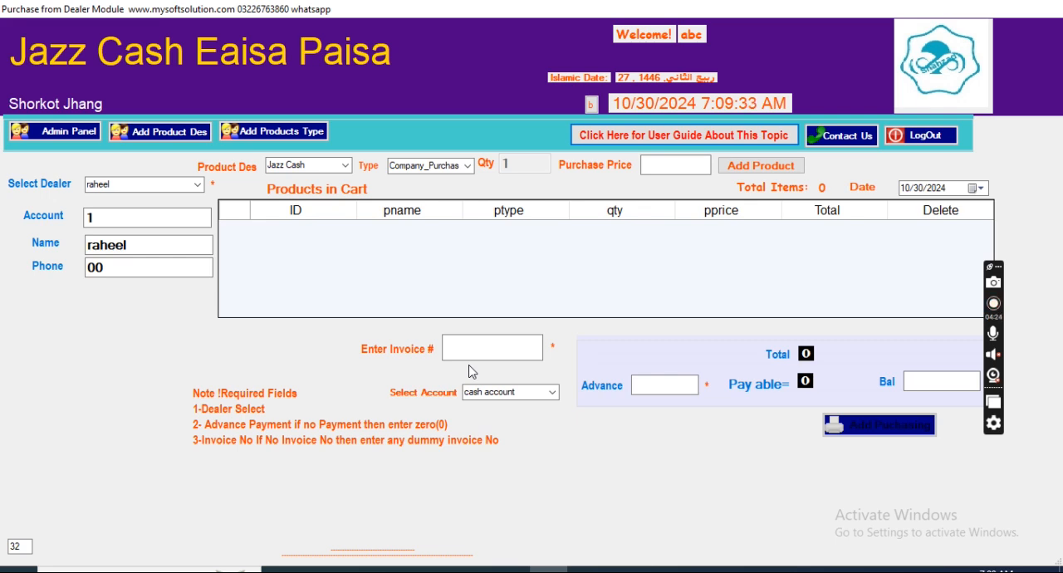
{"action": "left_click", "coordinate": [71, 141]}
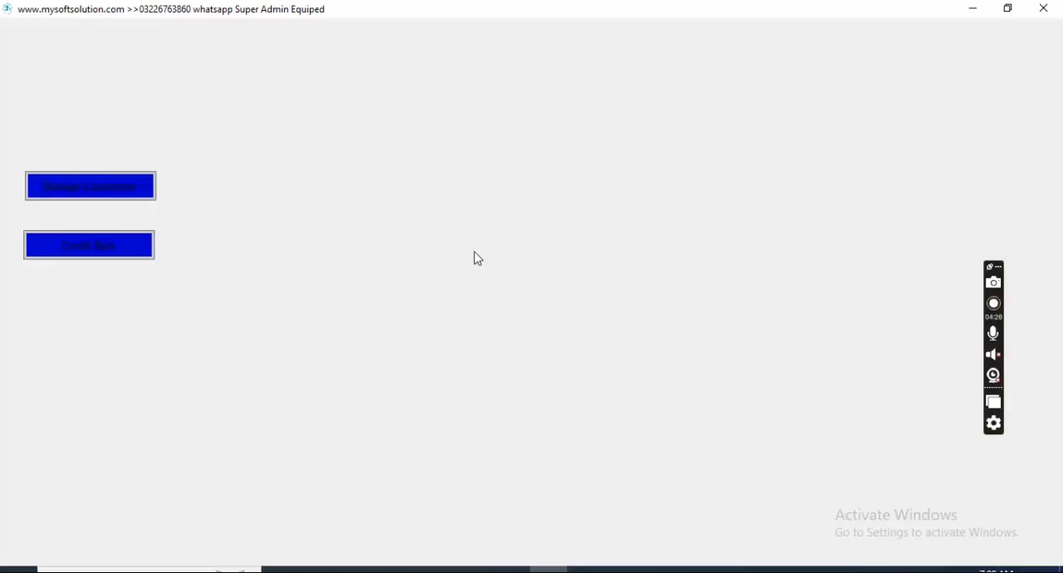
Step: Examine the dealer's balance, purchase details and the payment form's account options, and return to the home screen
{"action": "left_click", "coordinate": [870, 256]}
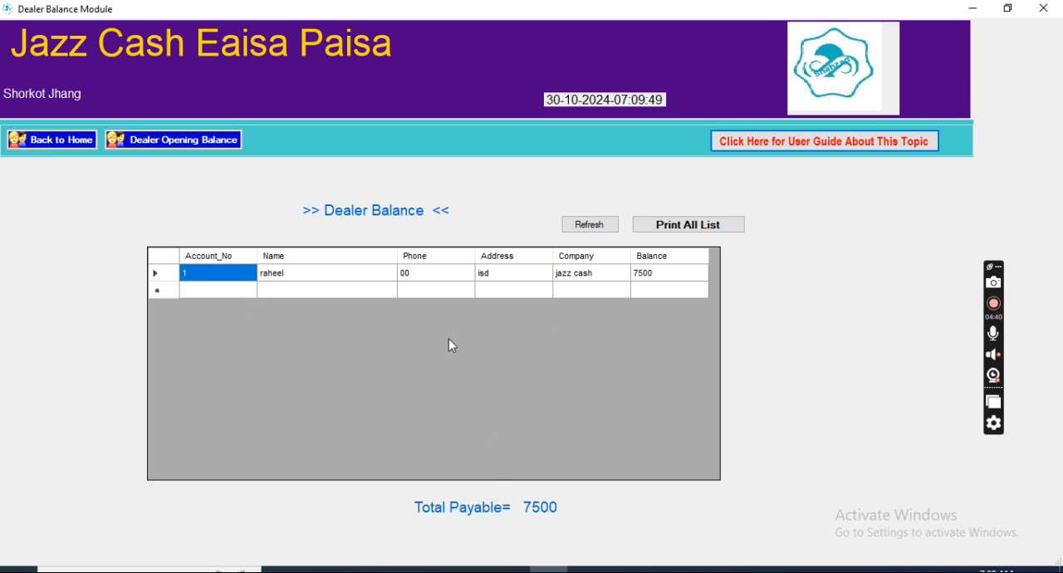
{"action": "double_click", "coordinate": [486, 277]}
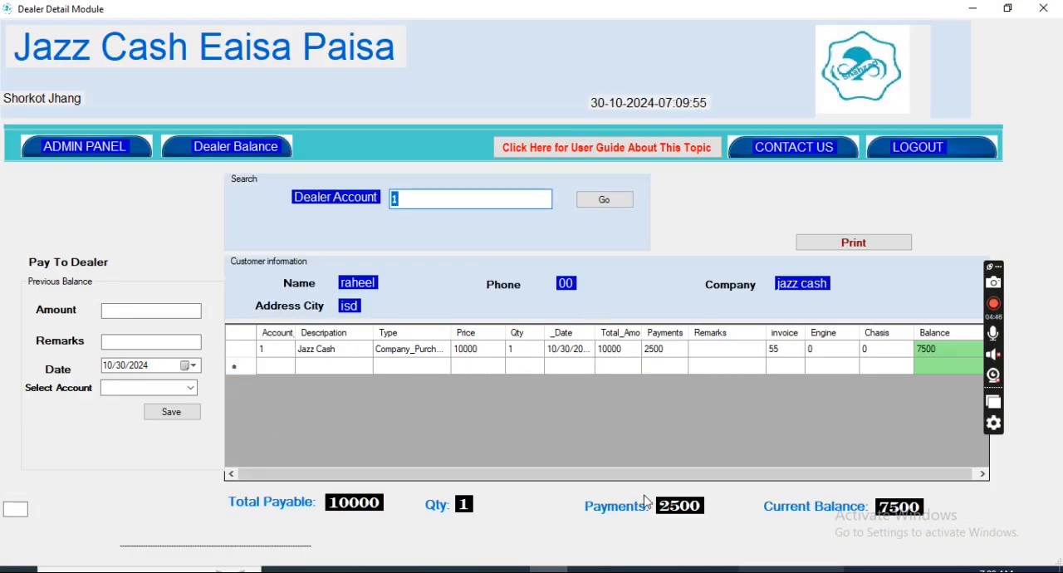
{"action": "left_click", "coordinate": [121, 311]}
{"action": "key", "text": "Tab"}
{"action": "key", "text": "Tab"}
{"action": "key", "text": "Tab"}
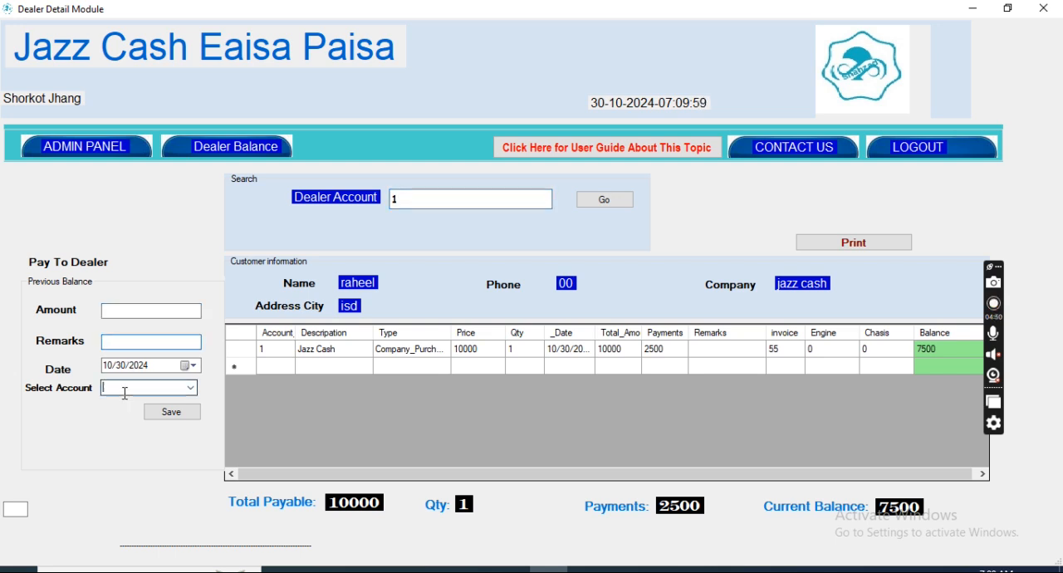
{"action": "left_click", "coordinate": [191, 388]}
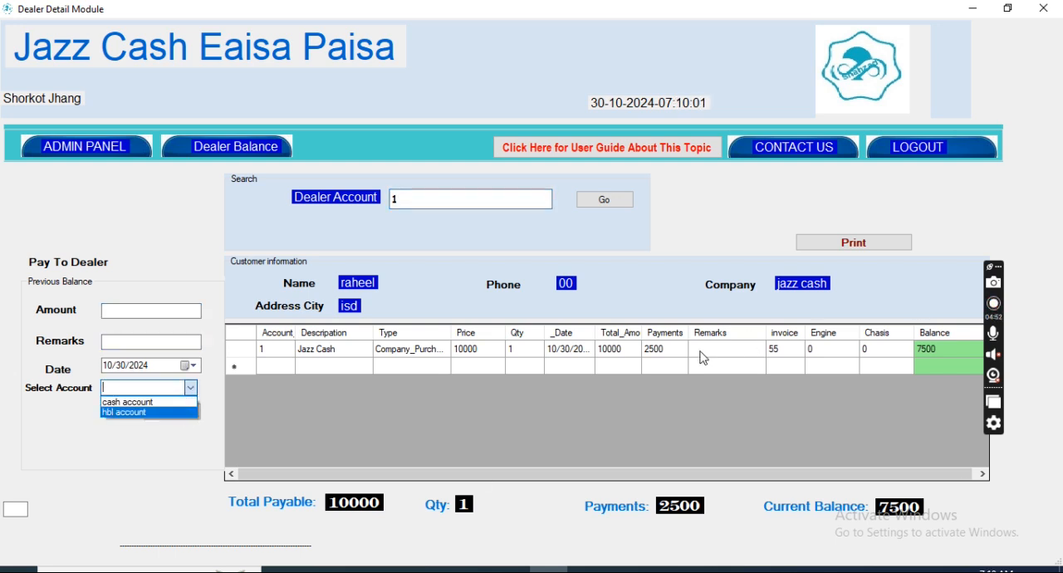
{"action": "left_click", "coordinate": [88, 146]}
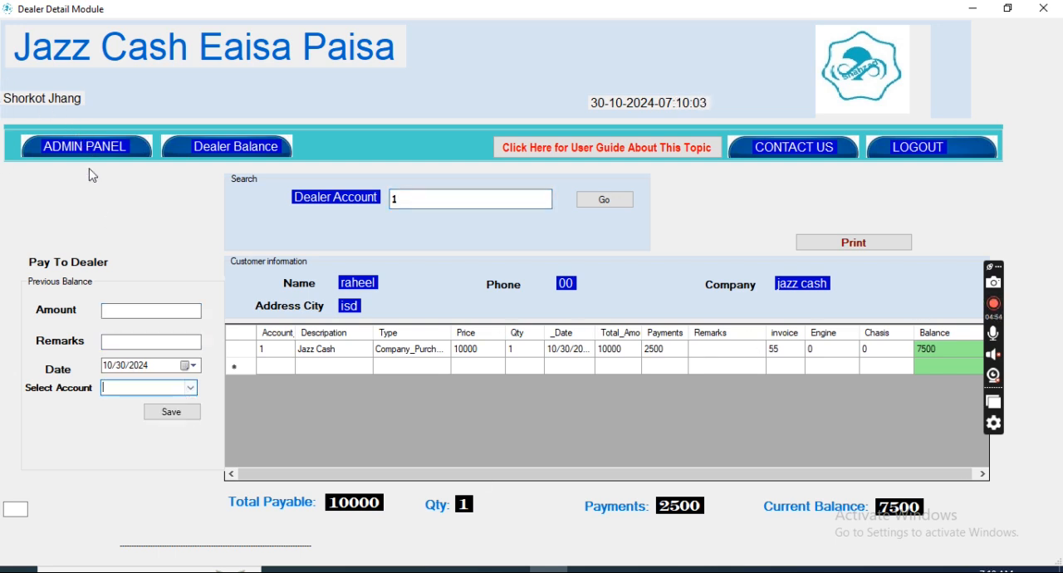
{"action": "left_click", "coordinate": [107, 148]}
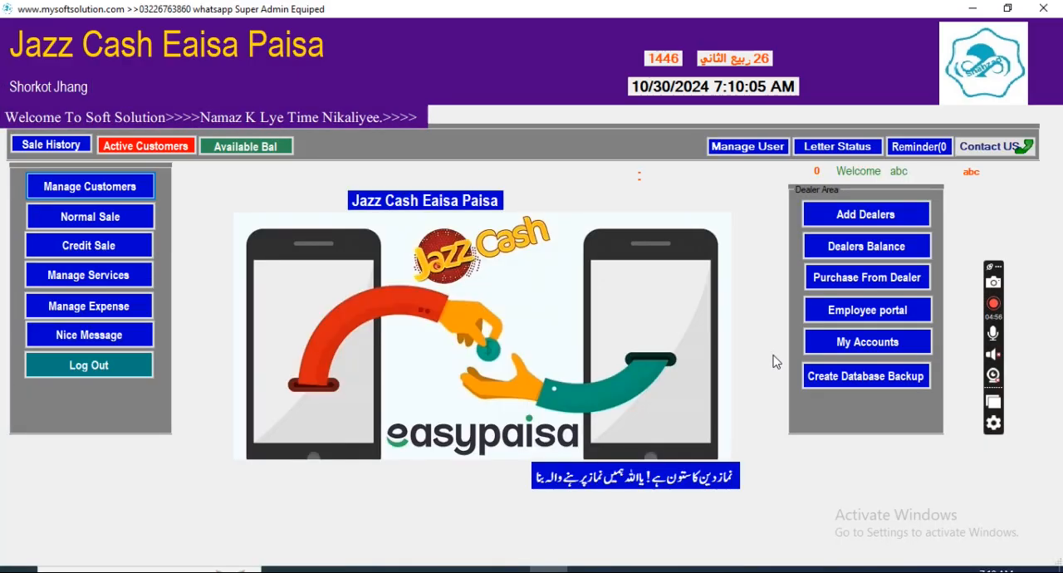
Step: Review the cash account's transaction details and the available service balances, and return to the home screen
{"action": "left_click", "coordinate": [891, 347]}
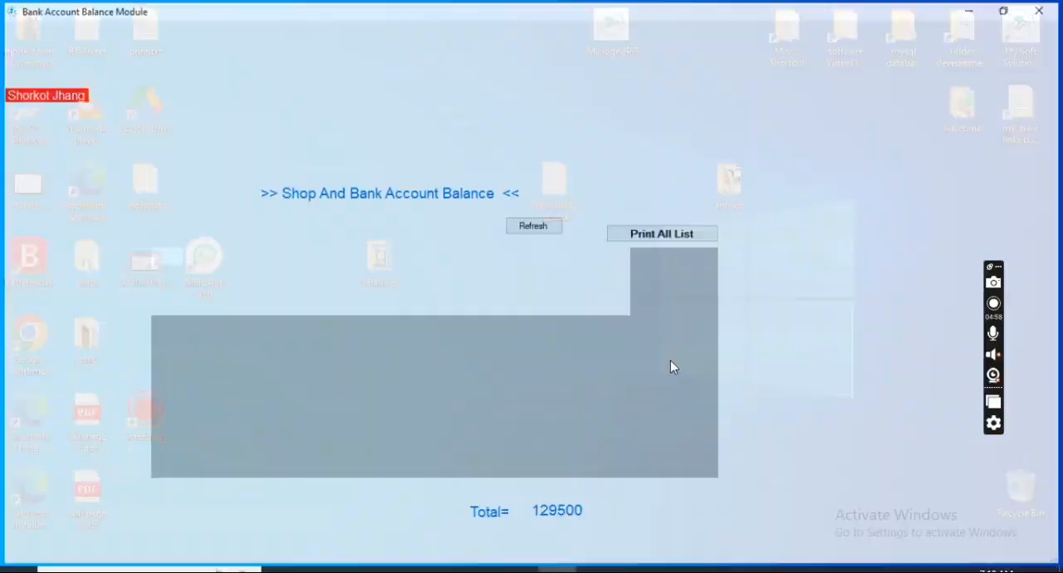
{"action": "double_click", "coordinate": [440, 275]}
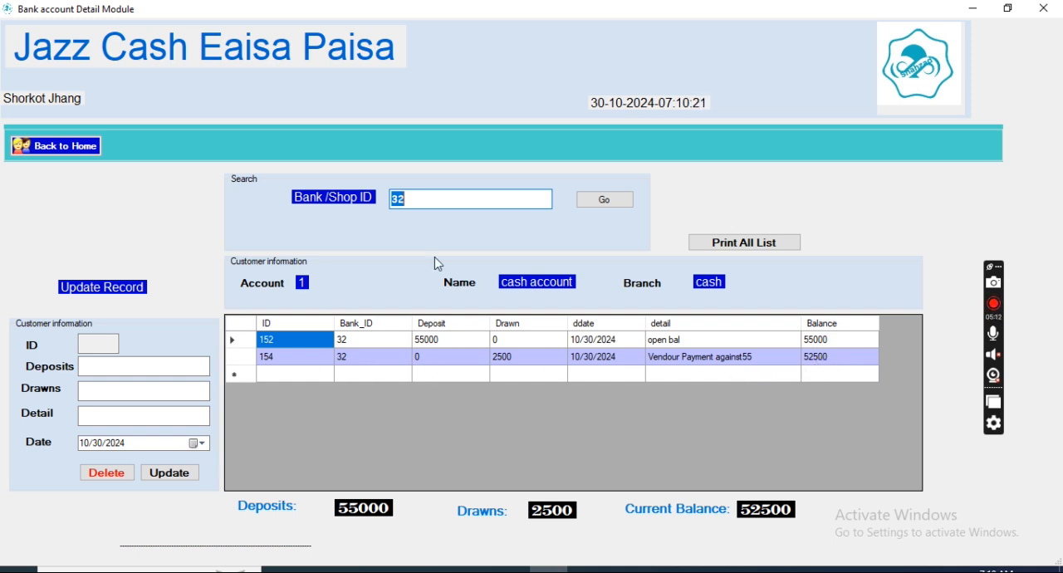
{"action": "left_click", "coordinate": [69, 150]}
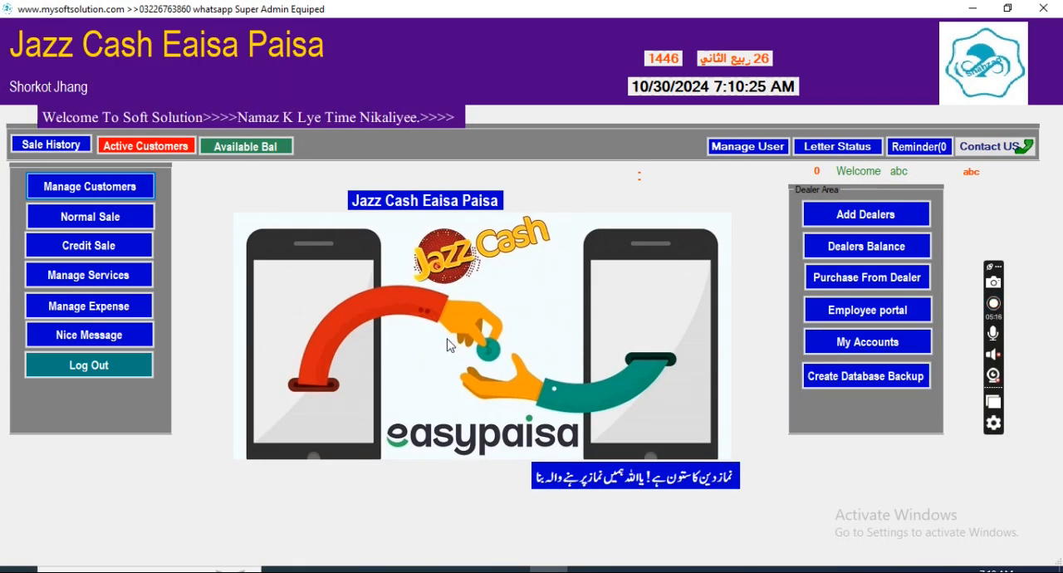
{"action": "left_click", "coordinate": [239, 147]}
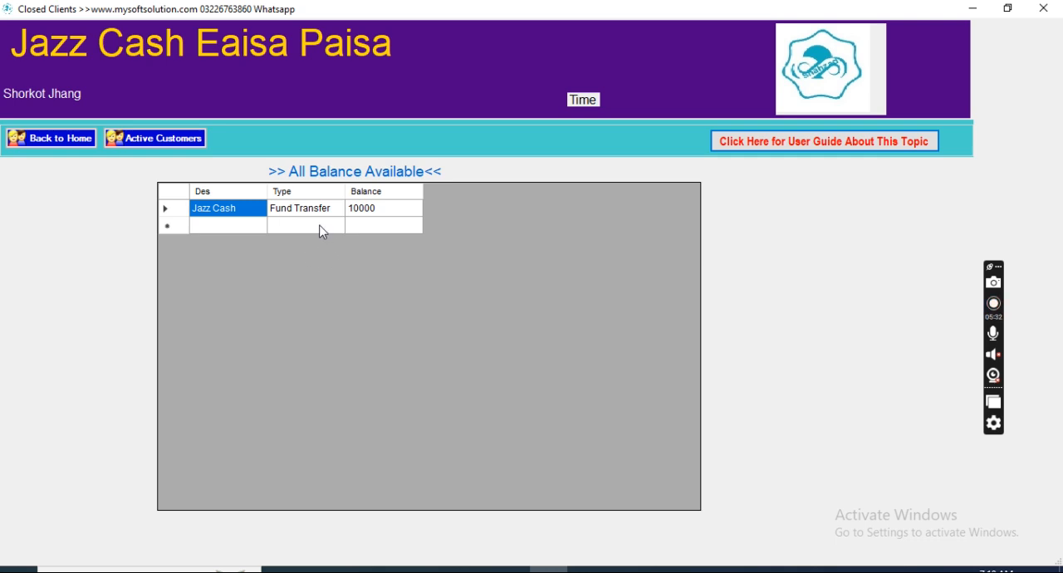
{"action": "left_click", "coordinate": [69, 137]}
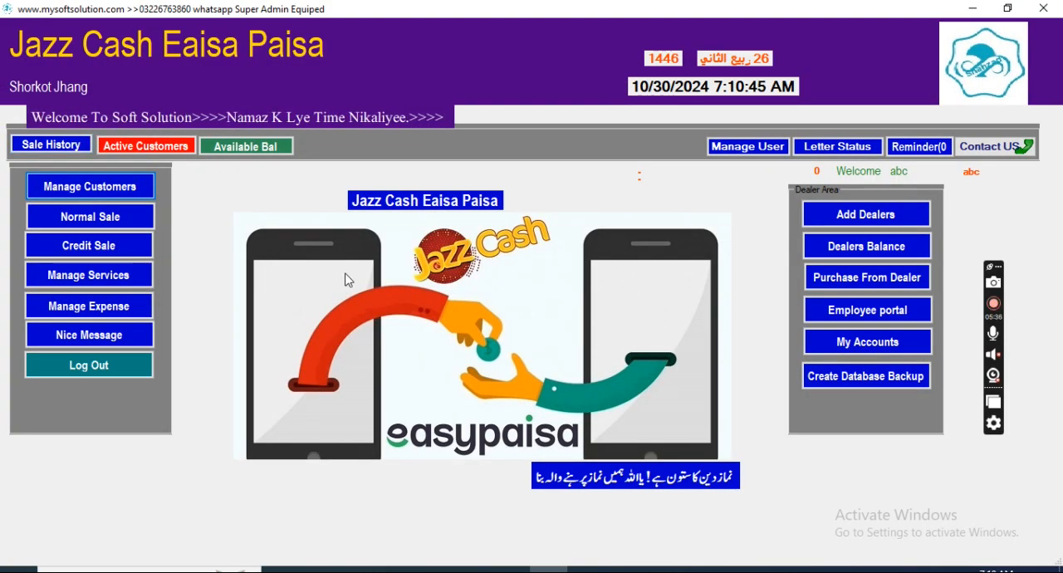
Step: Fill in a normal Jazz Cash Send sale with a received amount of 2000 and the client's name and mobile number
{"action": "left_click", "coordinate": [79, 223]}
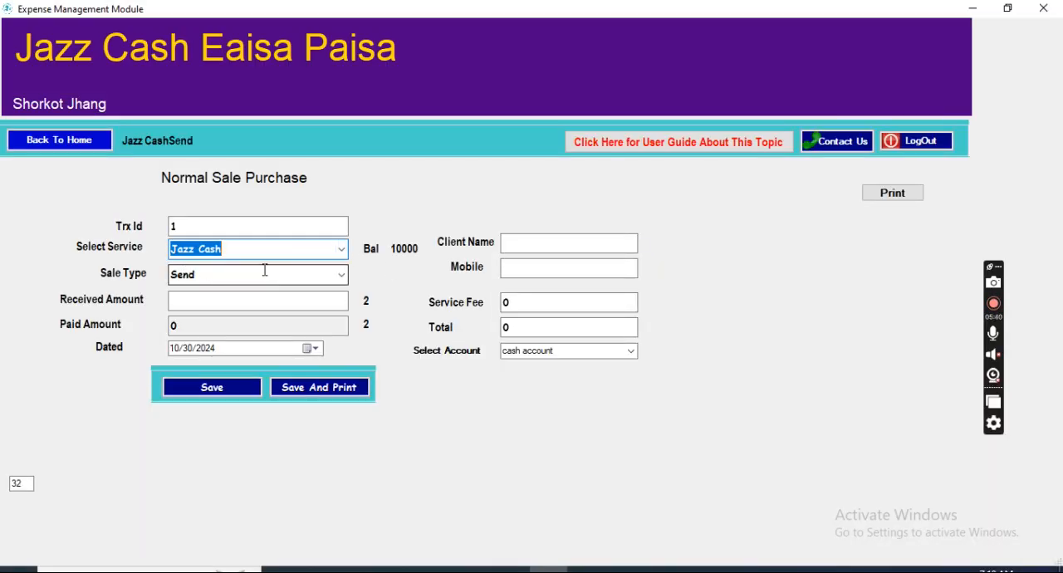
{"action": "left_click", "coordinate": [222, 293]}
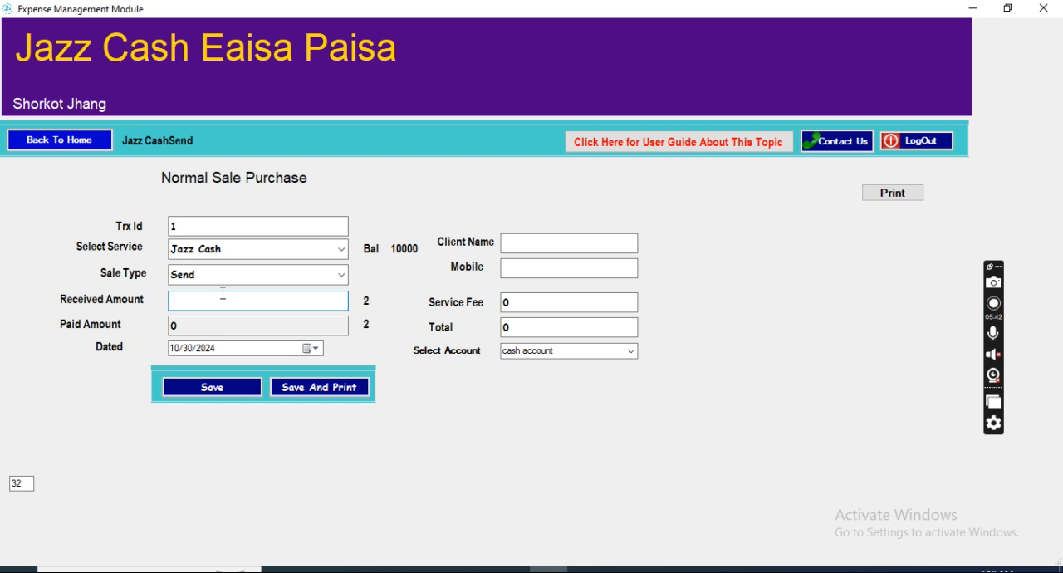
{"action": "type", "text": "2000"}
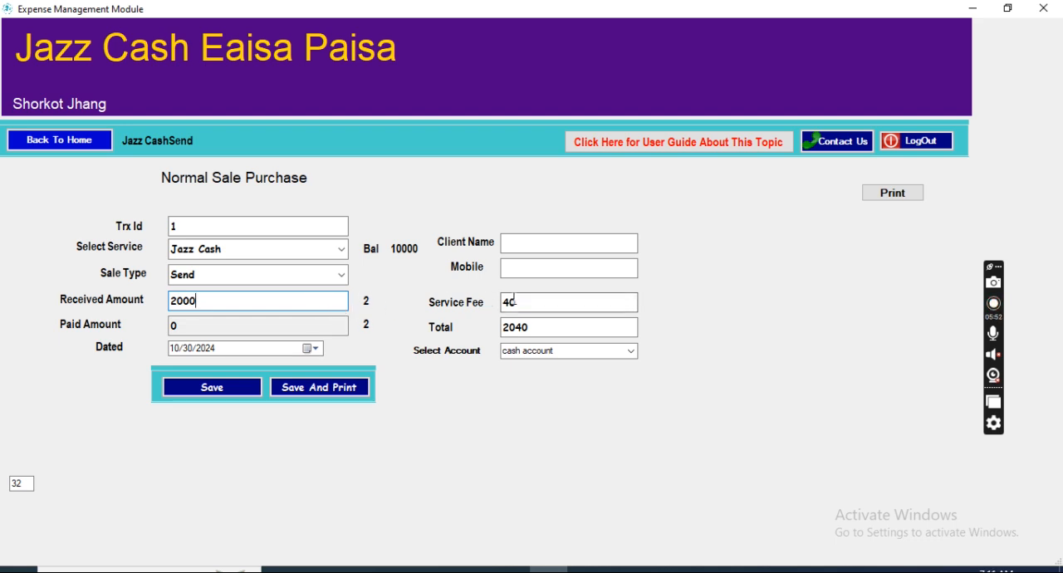
{"action": "left_click_drag", "start_coordinate": [526, 302], "coordinate": [495, 303]}
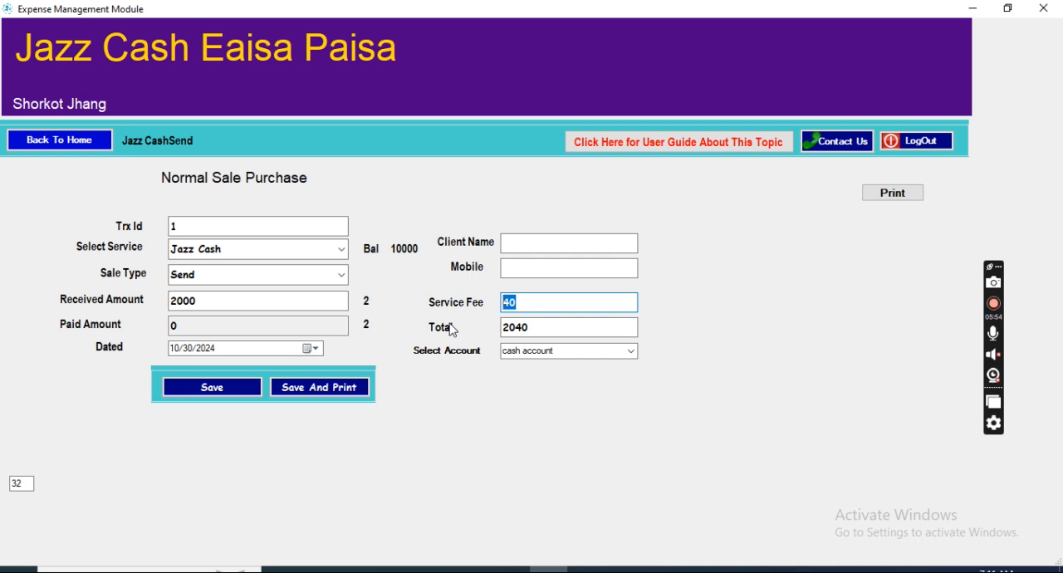
{"action": "left_click", "coordinate": [522, 302]}
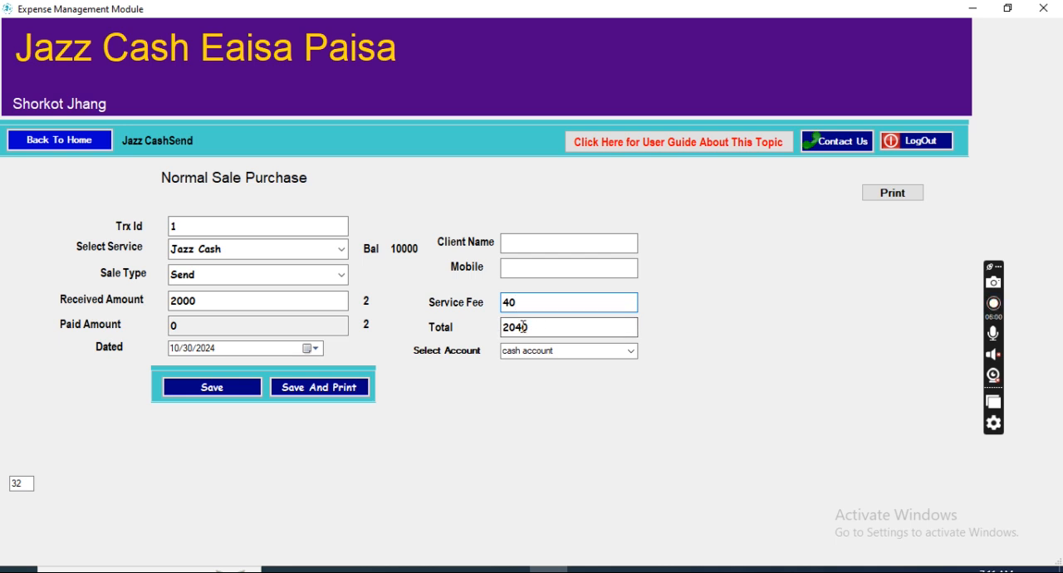
{"action": "left_click", "coordinate": [551, 241]}
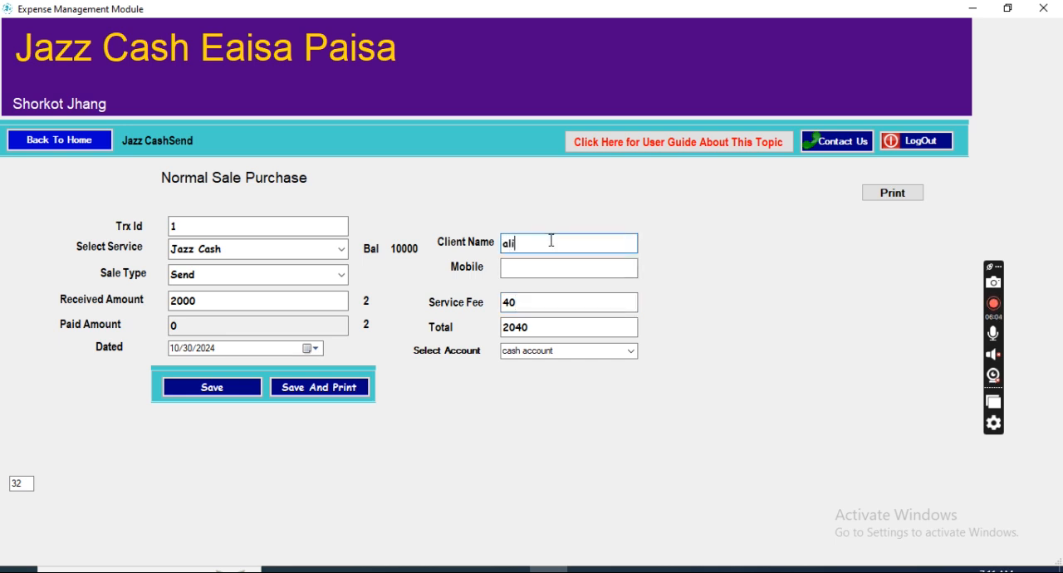
{"action": "left_click", "coordinate": [534, 266]}
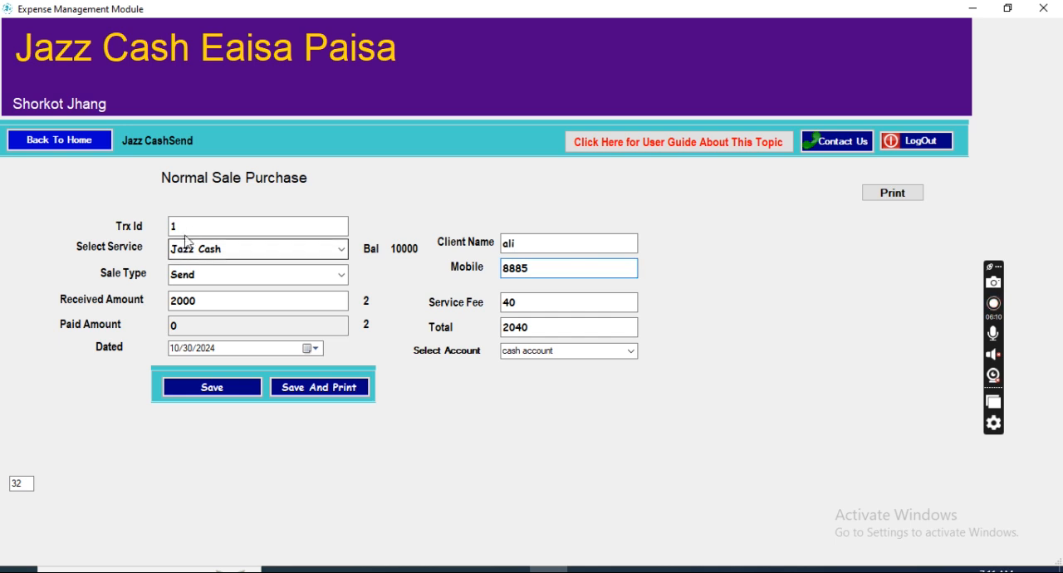
{"action": "left_click_drag", "start_coordinate": [191, 229], "coordinate": [152, 223]}
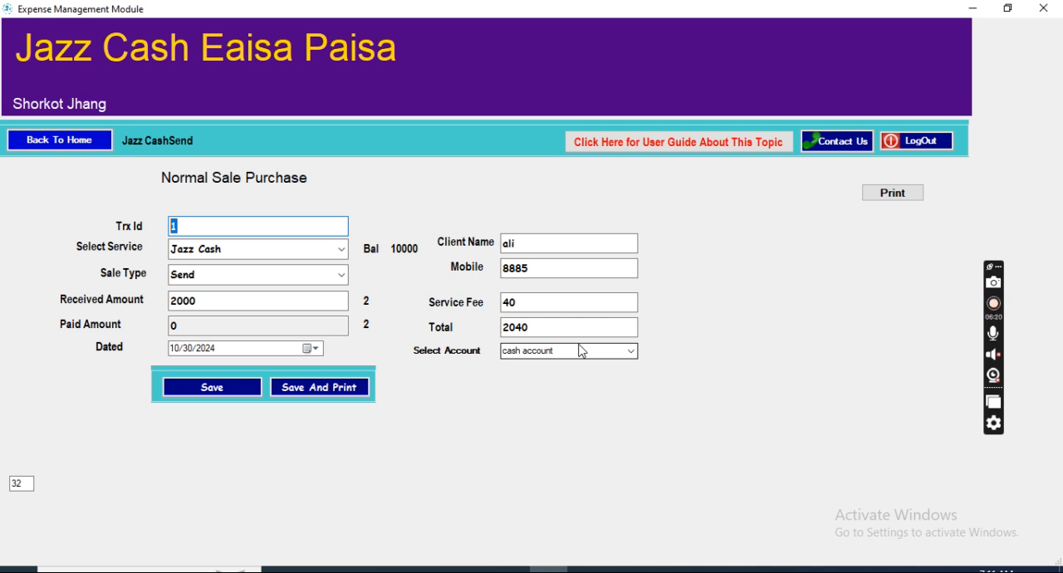
{"action": "left_click", "coordinate": [228, 224]}
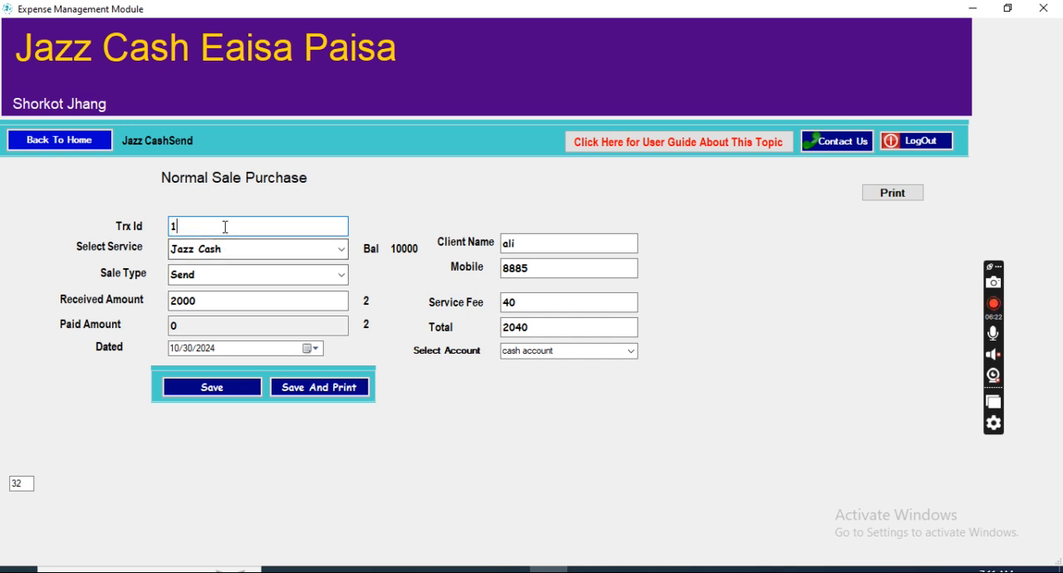
{"action": "double_click", "coordinate": [228, 224]}
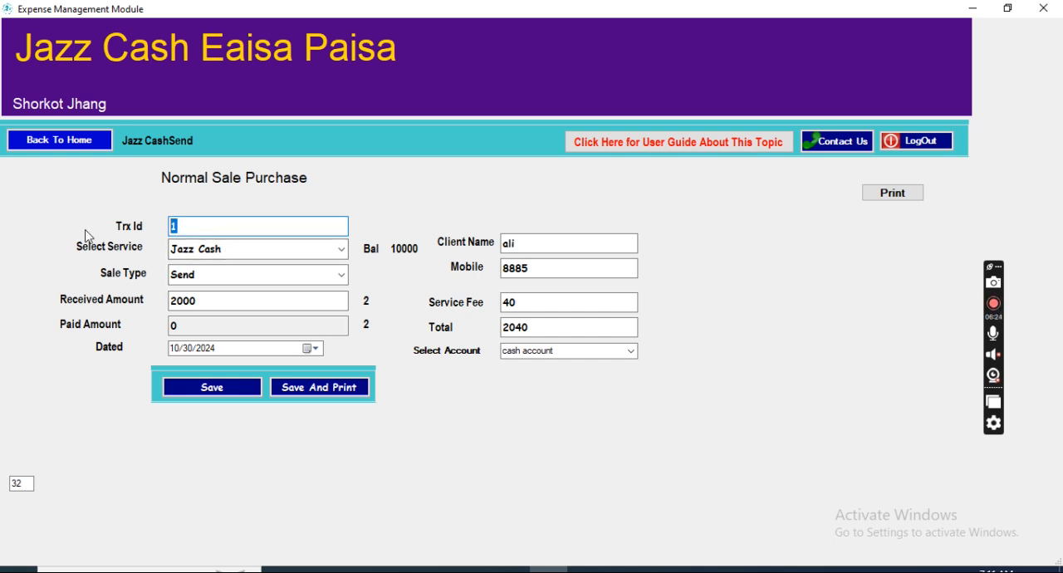
{"action": "double_click", "coordinate": [555, 328]}
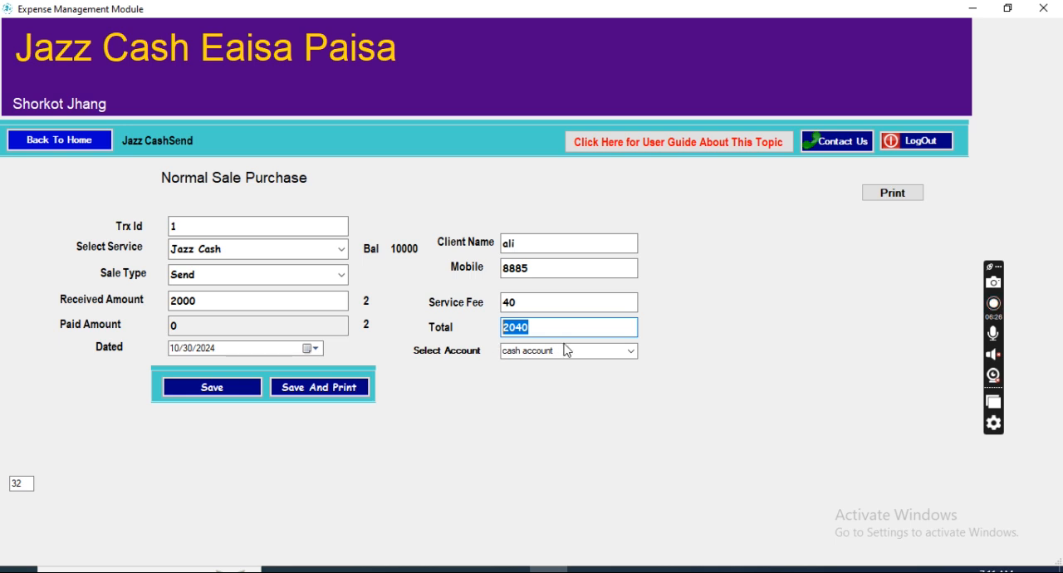
Step: Keep the cash account selected, save the Jazz Cash Send sale with a printed receipt, and store the receipt as 222 PDF in Documents
{"action": "left_click", "coordinate": [632, 352]}
{"action": "left_click", "coordinate": [631, 353]}
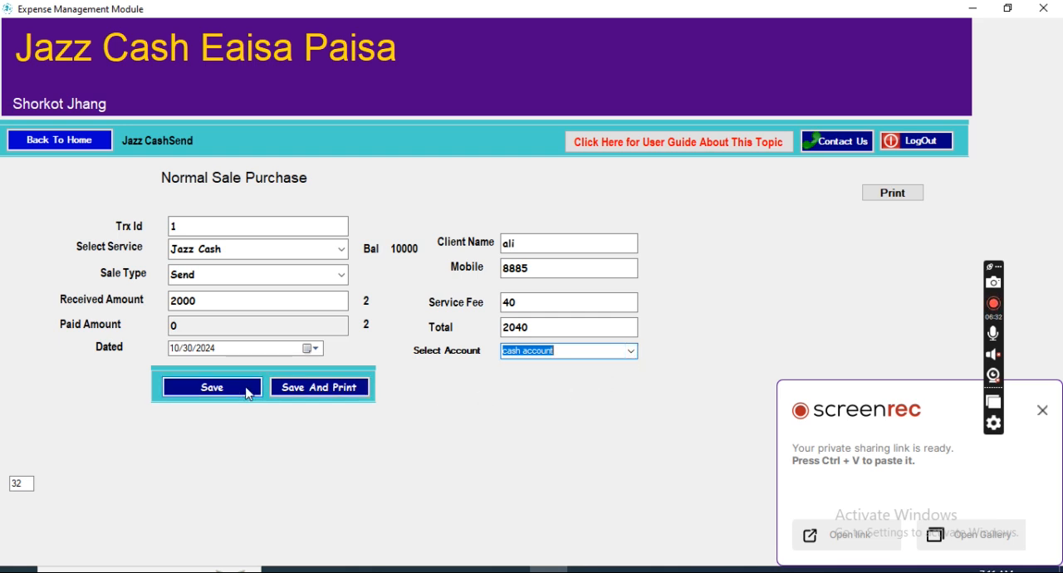
{"action": "left_click", "coordinate": [322, 388]}
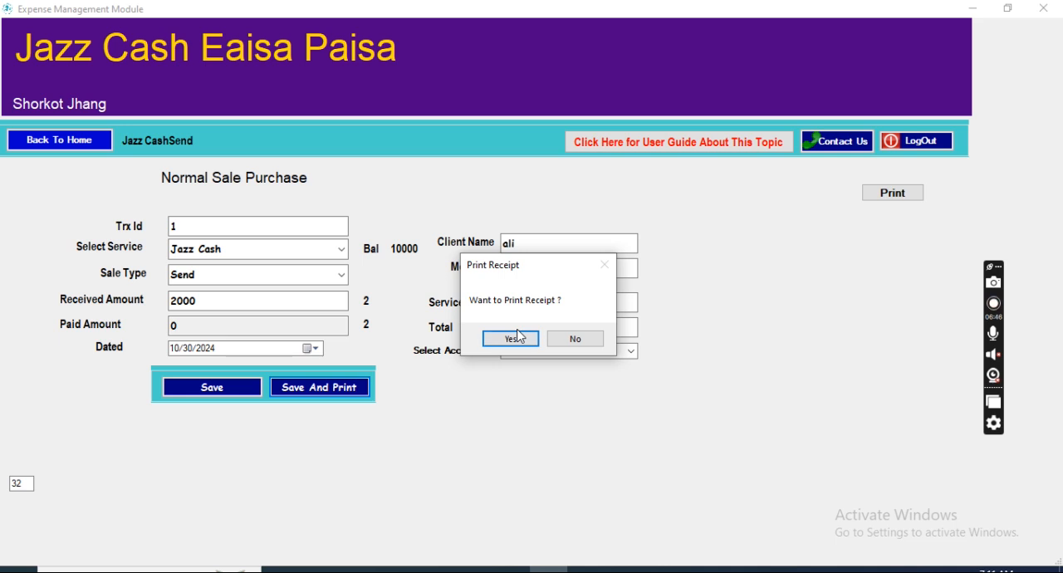
{"action": "left_click", "coordinate": [513, 341]}
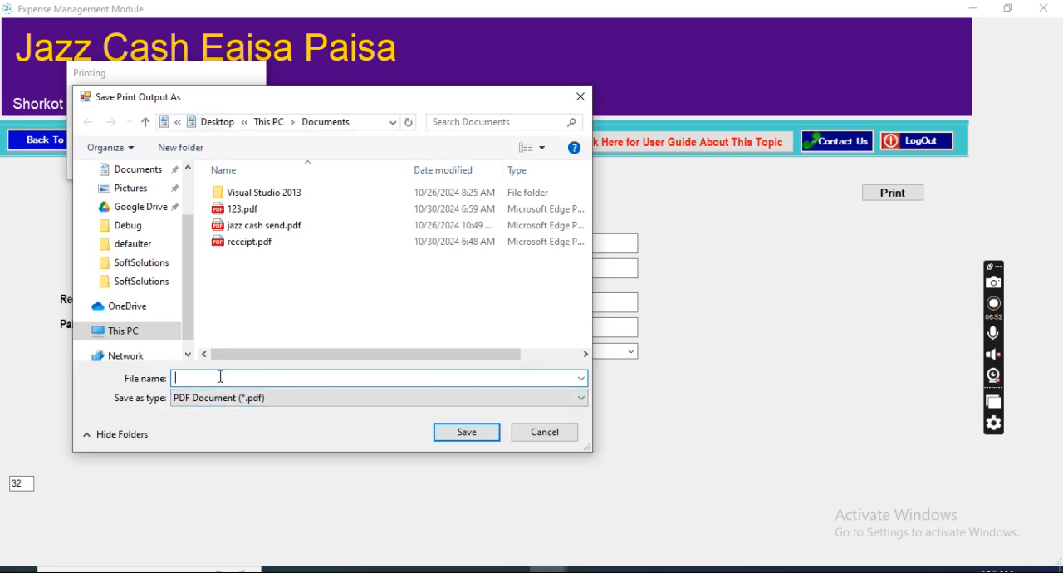
{"action": "left_click", "coordinate": [440, 437]}
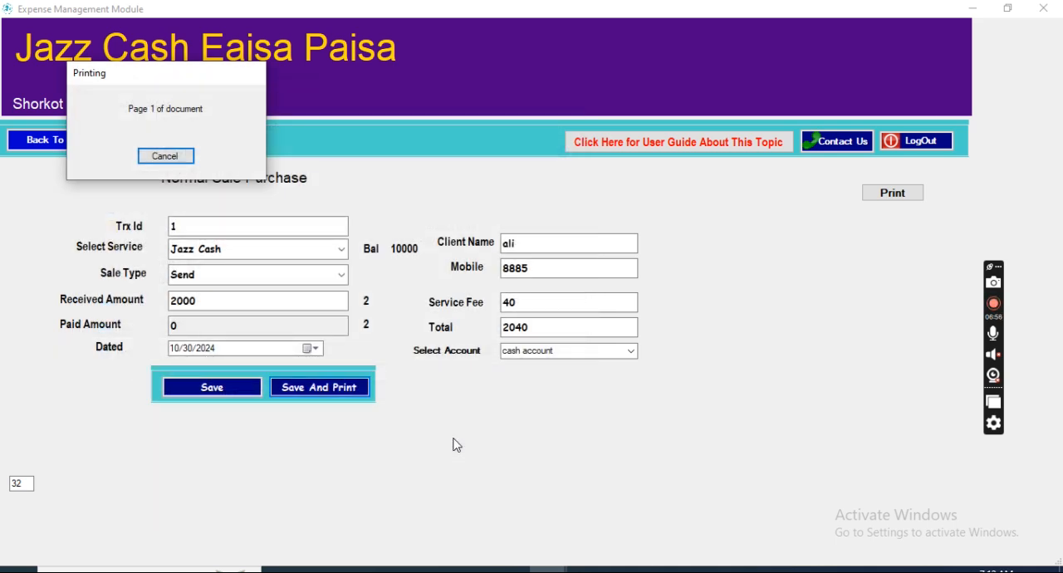
{"action": "left_click", "coordinate": [532, 339]}
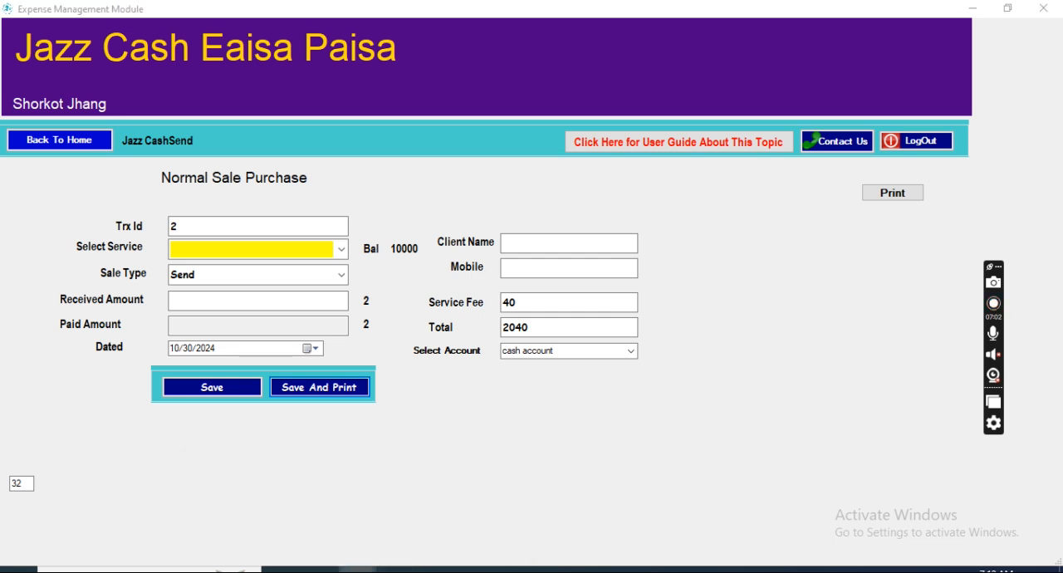
Step: Open the 222.pdf receipt from the Documents folder and capture its contents as a snip
{"action": "mouse_move", "coordinate": [357, 569]}
{"action": "left_click", "coordinate": [447, 471]}
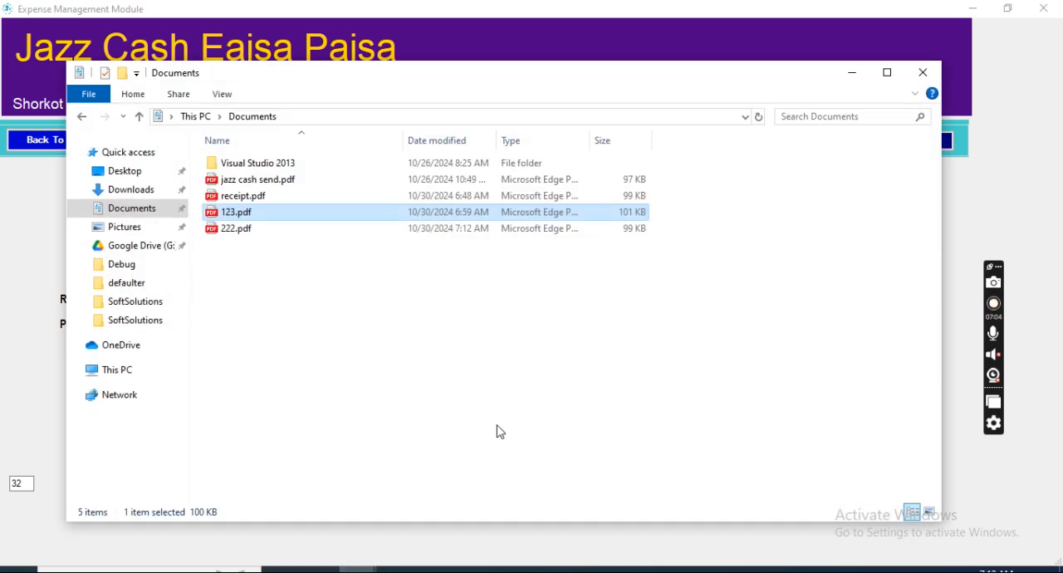
{"action": "double_click", "coordinate": [232, 228]}
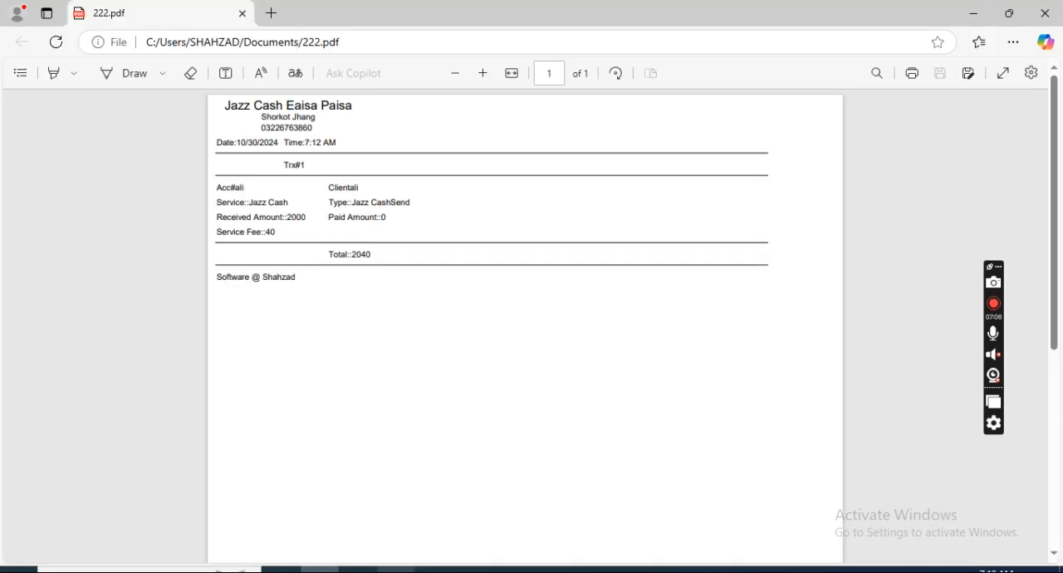
{"action": "left_click", "coordinate": [398, 570]}
{"action": "left_click", "coordinate": [446, 191]}
{"action": "left_click_drag", "start_coordinate": [209, 95], "coordinate": [419, 312]}
Step: Mark the shop name, transaction number, service type, amounts, fee and total on the receipt snip, and discard it without saving
{"action": "left_click_drag", "start_coordinate": [309, 150], "coordinate": [344, 136]}
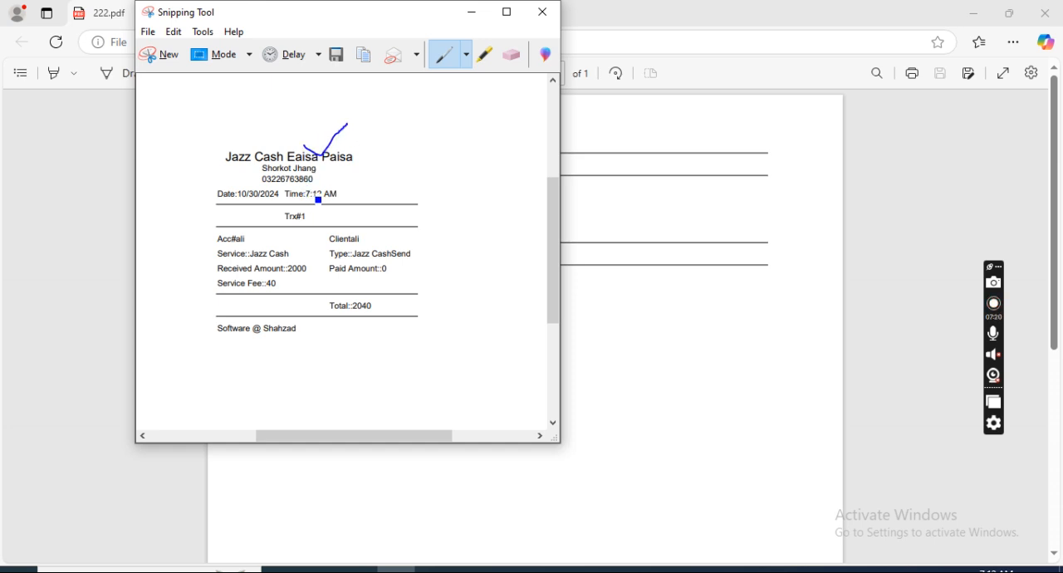
{"action": "mouse_move", "coordinate": [306, 210]}
{"action": "left_mouse_down"}
{"action": "mouse_move", "coordinate": [273, 218]}
{"action": "mouse_move", "coordinate": [319, 216]}
{"action": "mouse_move", "coordinate": [315, 209]}
{"action": "left_mouse_up"}
{"action": "left_click_drag", "start_coordinate": [239, 235], "coordinate": [259, 228]}
{"action": "mouse_move", "coordinate": [390, 246]}
{"action": "left_mouse_down"}
{"action": "mouse_move", "coordinate": [362, 241]}
{"action": "mouse_move", "coordinate": [354, 261]}
{"action": "mouse_move", "coordinate": [410, 261]}
{"action": "mouse_move", "coordinate": [353, 258]}
{"action": "mouse_move", "coordinate": [294, 280]}
{"action": "mouse_move", "coordinate": [301, 247]}
{"action": "mouse_move", "coordinate": [279, 277]}
{"action": "mouse_move", "coordinate": [254, 279]}
{"action": "mouse_move", "coordinate": [287, 279]}
{"action": "mouse_move", "coordinate": [267, 285]}
{"action": "left_mouse_up"}
{"action": "mouse_move", "coordinate": [345, 304]}
{"action": "left_mouse_down"}
{"action": "mouse_move", "coordinate": [392, 298]}
{"action": "mouse_move", "coordinate": [342, 299]}
{"action": "left_mouse_up"}
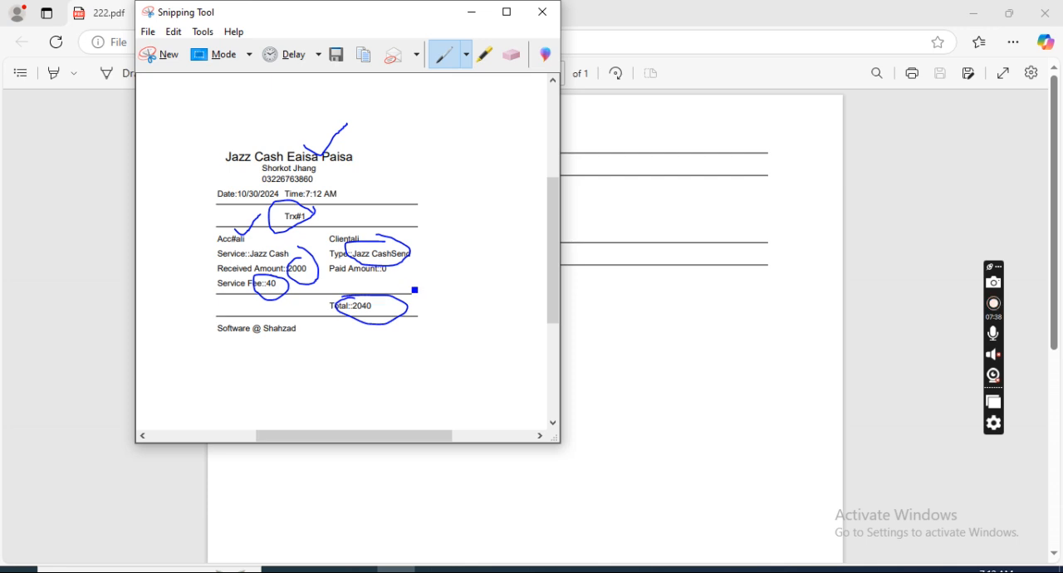
{"action": "left_click_drag", "start_coordinate": [431, 293], "coordinate": [498, 230]}
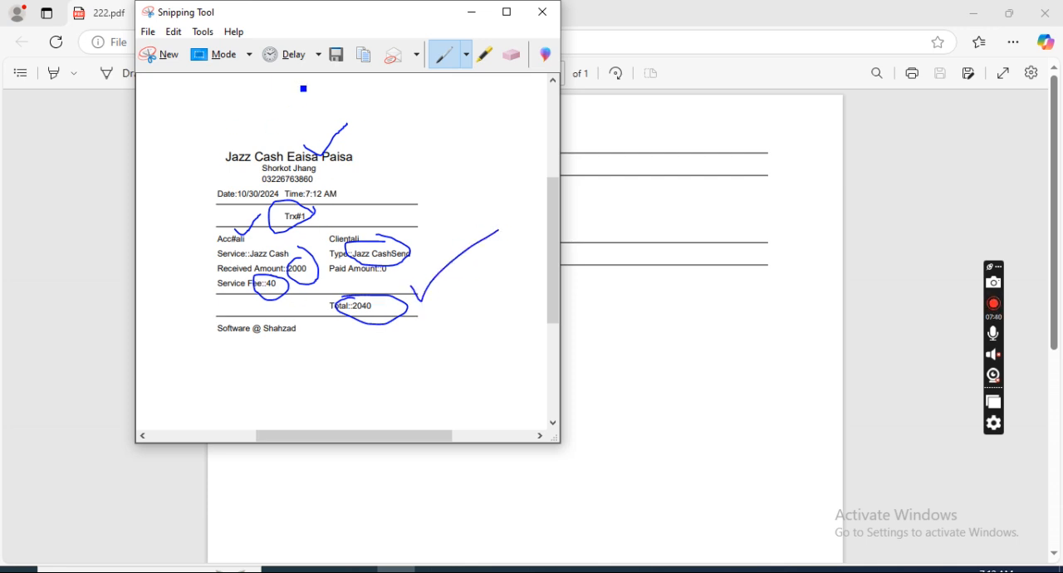
{"action": "left_click", "coordinate": [542, 13]}
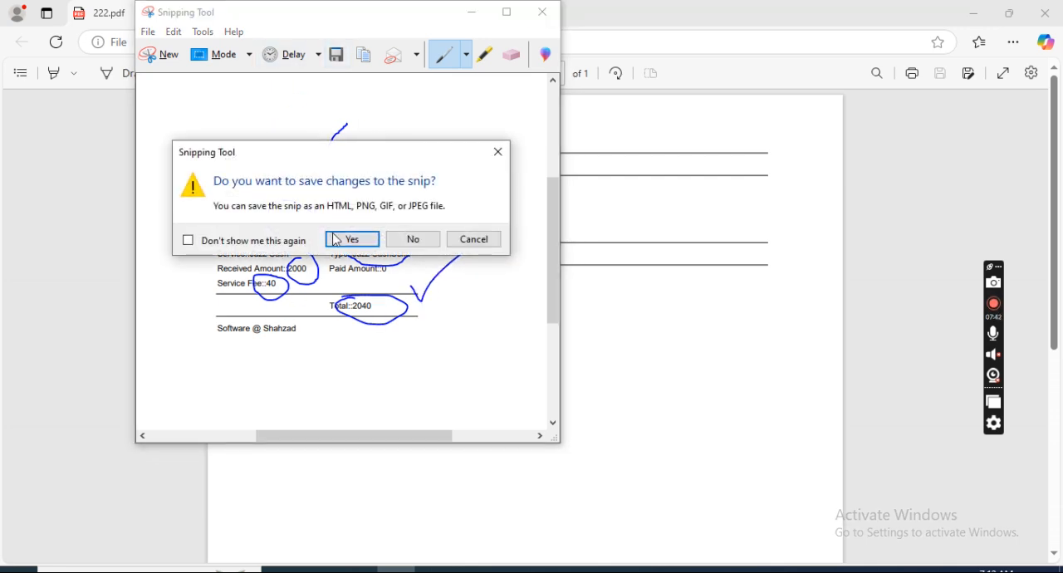
{"action": "left_click", "coordinate": [407, 240]}
Step: Close the receipt, review the Jazz Cash available balance and its fund transactions, and return to the home screen
{"action": "left_click", "coordinate": [1045, 13]}
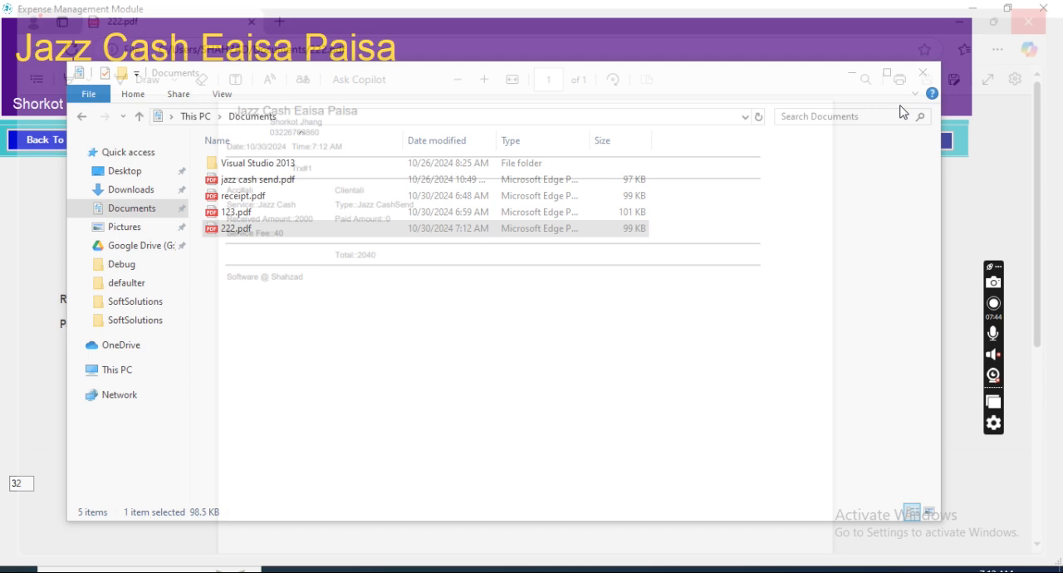
{"action": "left_click", "coordinate": [851, 73]}
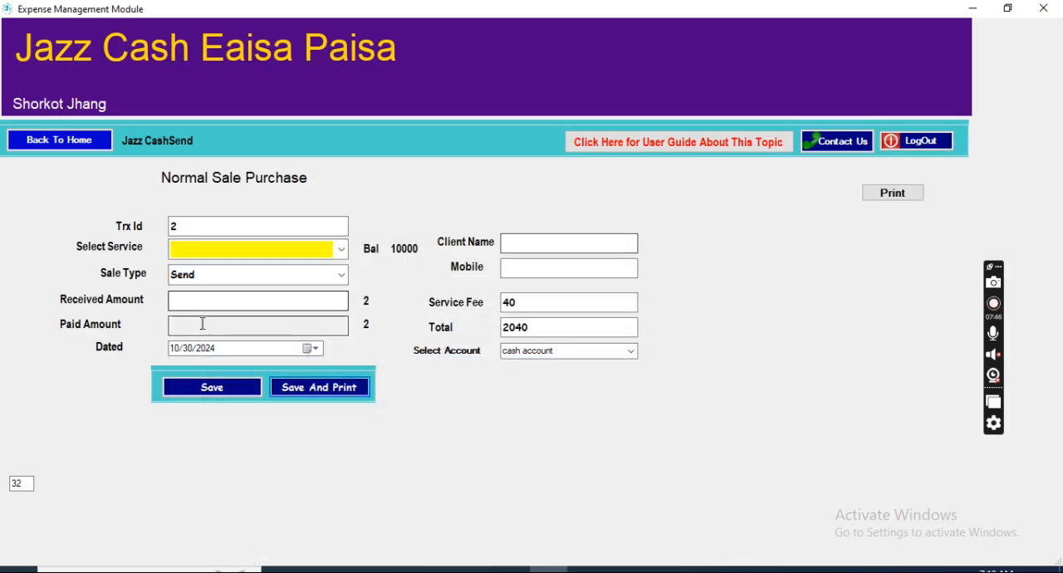
{"action": "left_click", "coordinate": [57, 148]}
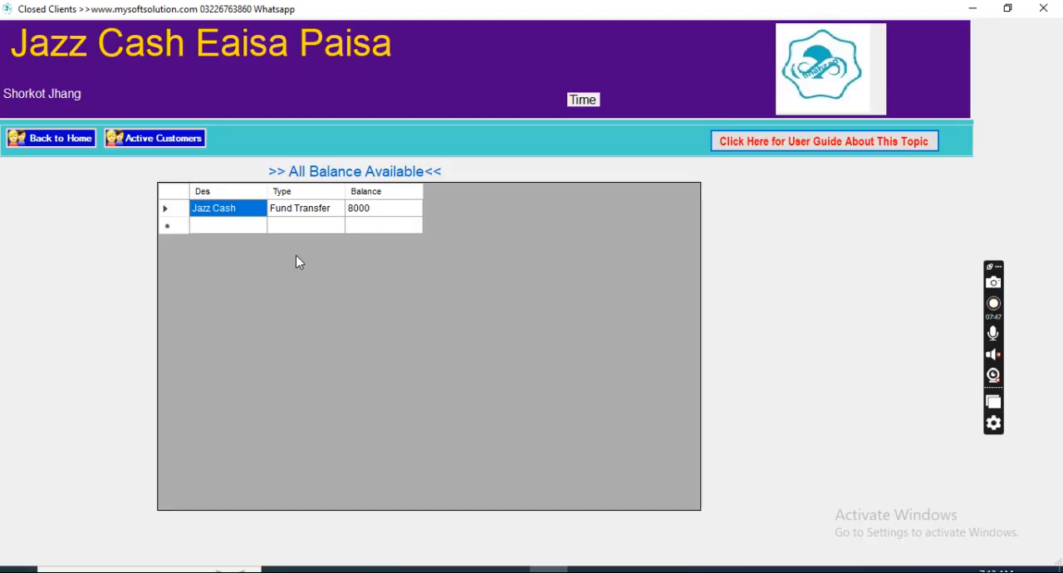
{"action": "double_click", "coordinate": [302, 210]}
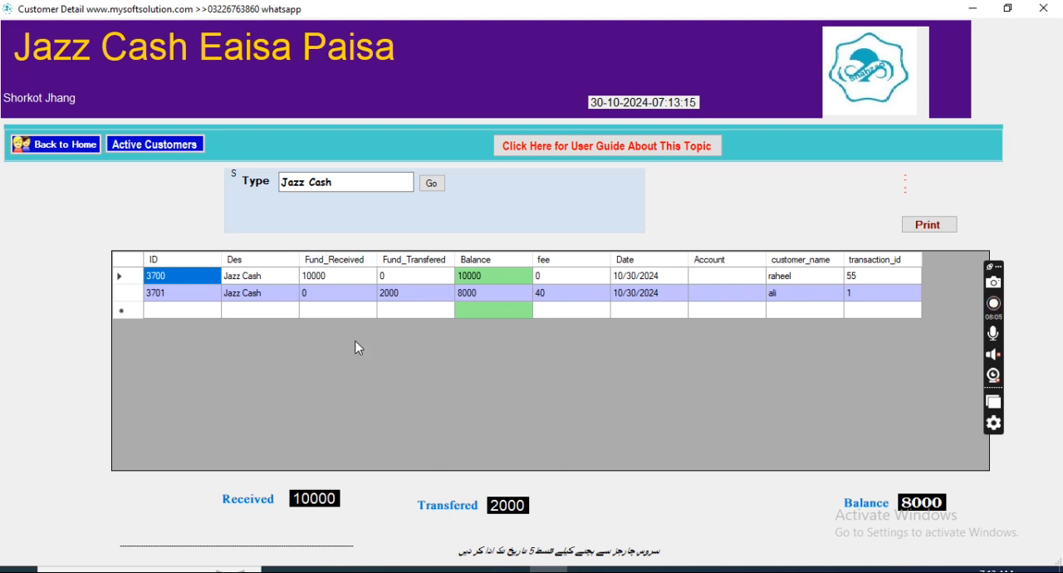
{"action": "left_click", "coordinate": [66, 145]}
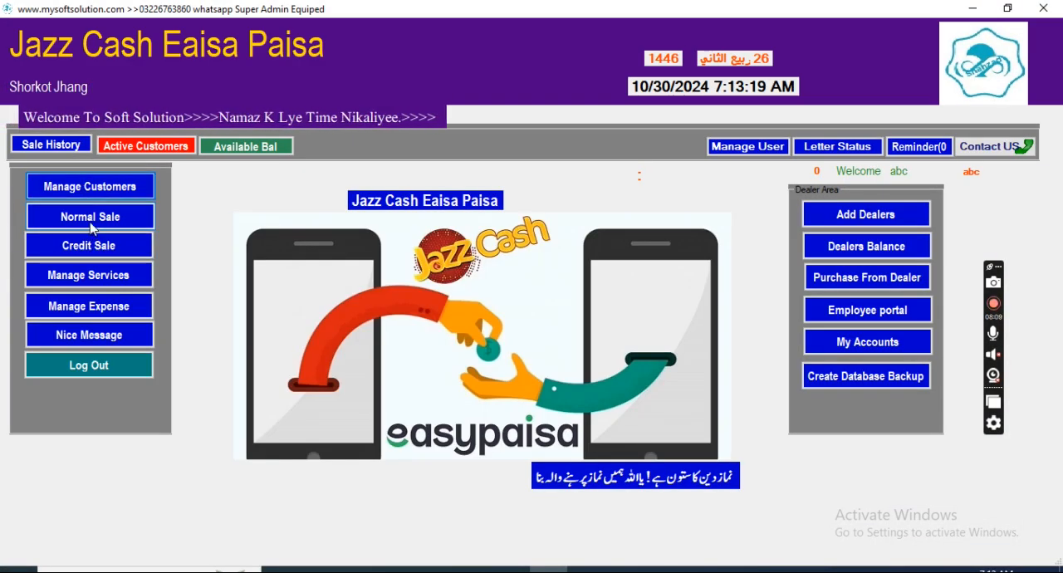
Step: Start a normal sale for the Jazz Cash service with sale type Receive and a paid amount of 1000
{"action": "left_click", "coordinate": [90, 221]}
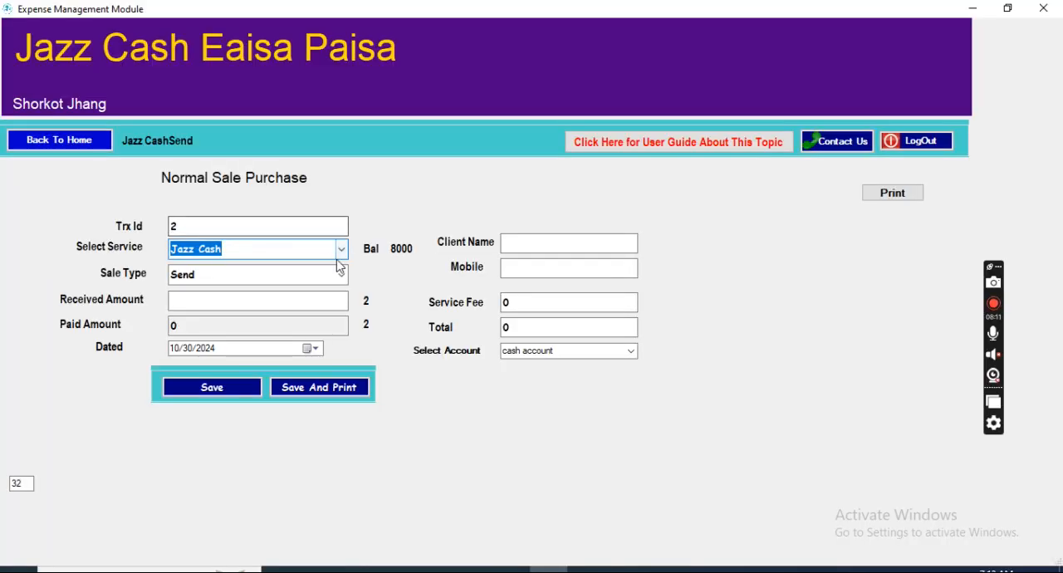
{"action": "left_click", "coordinate": [341, 251]}
{"action": "left_click", "coordinate": [274, 263]}
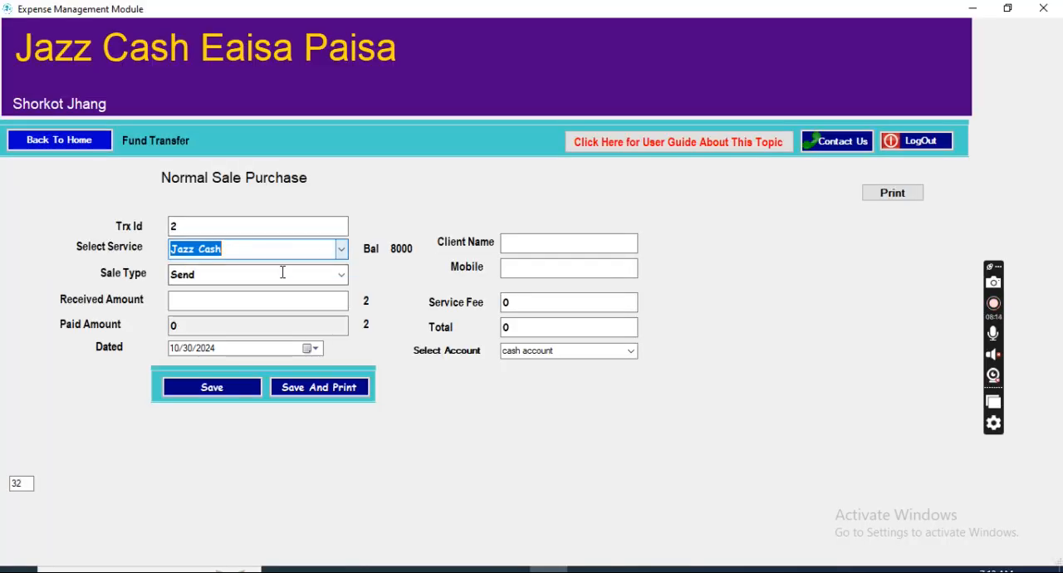
{"action": "left_click", "coordinate": [341, 275]}
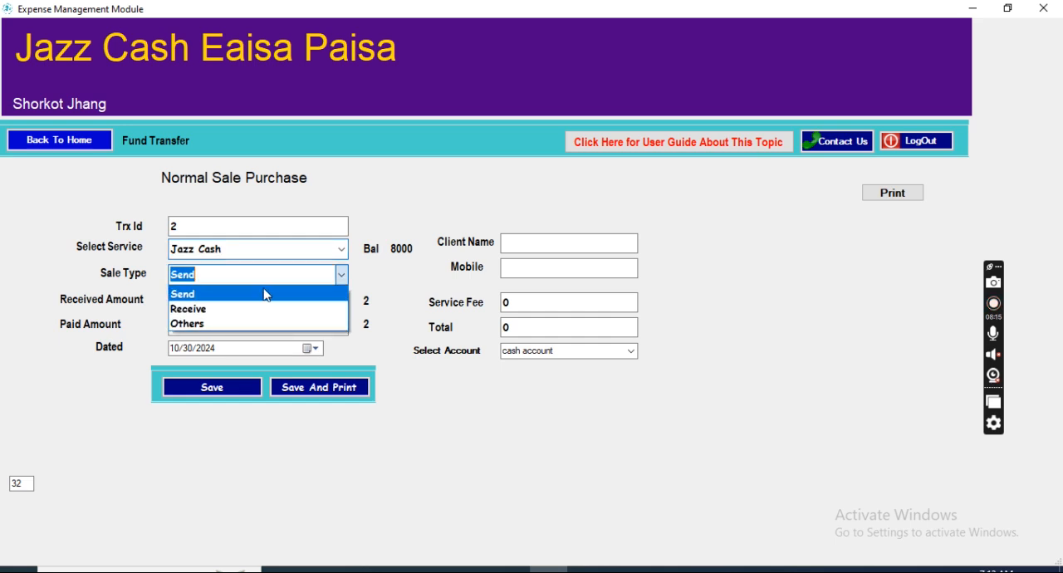
{"action": "left_click", "coordinate": [226, 306]}
{"action": "left_click", "coordinate": [211, 333]}
{"action": "type", "text": "1000"}
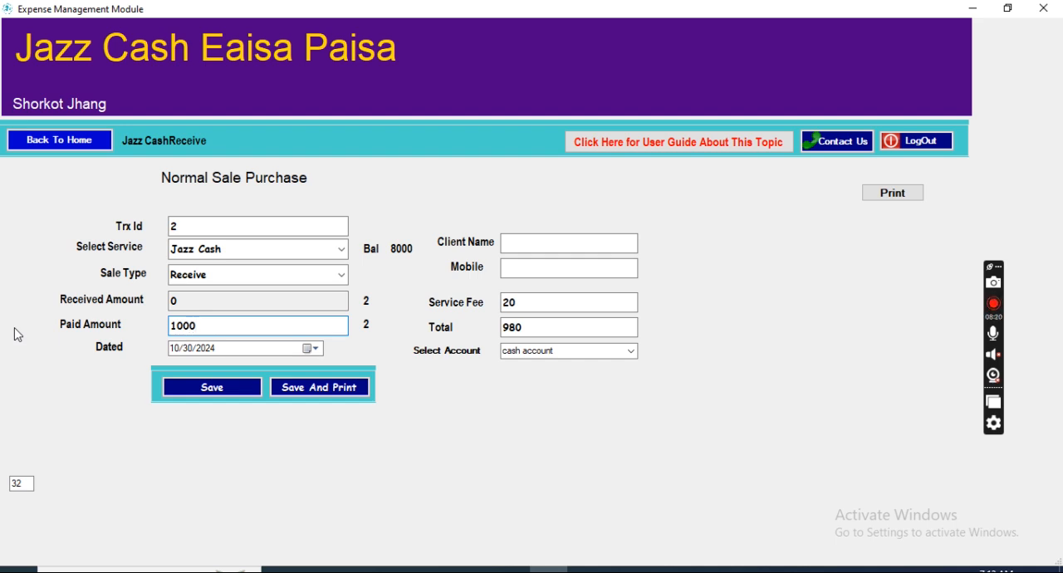
Step: Check the total against the paid amount, and enter the client's name and mobile number for the Receive sale
{"action": "left_click", "coordinate": [553, 321]}
{"action": "left_click_drag", "start_coordinate": [554, 321], "coordinate": [490, 334]}
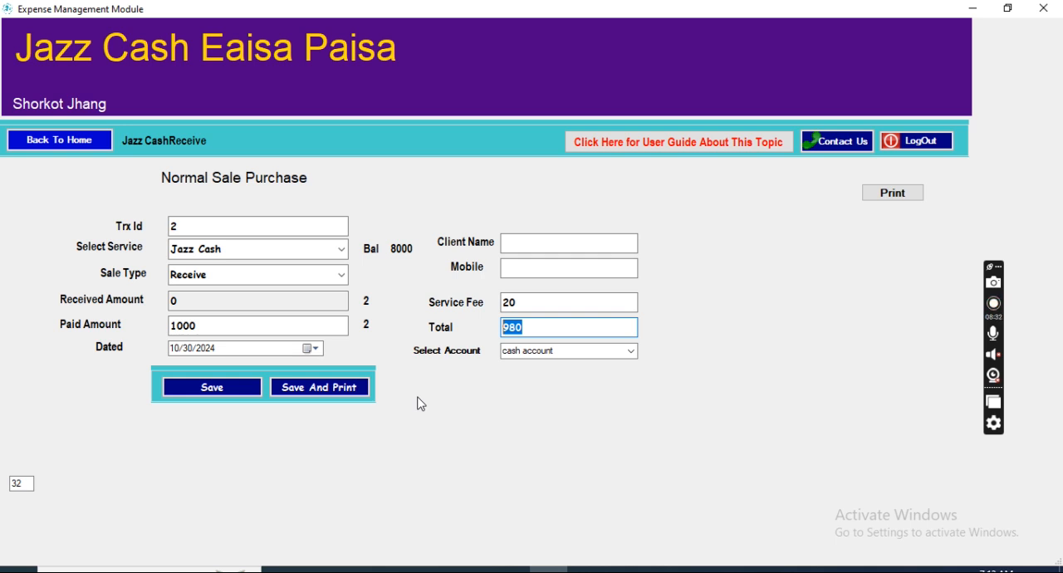
{"action": "double_click", "coordinate": [219, 326]}
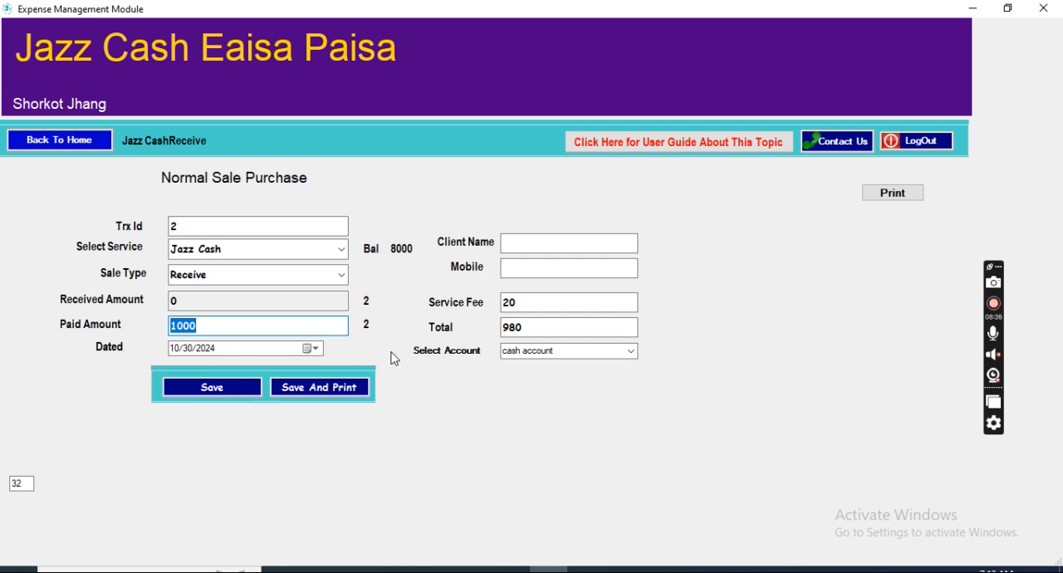
{"action": "double_click", "coordinate": [529, 325]}
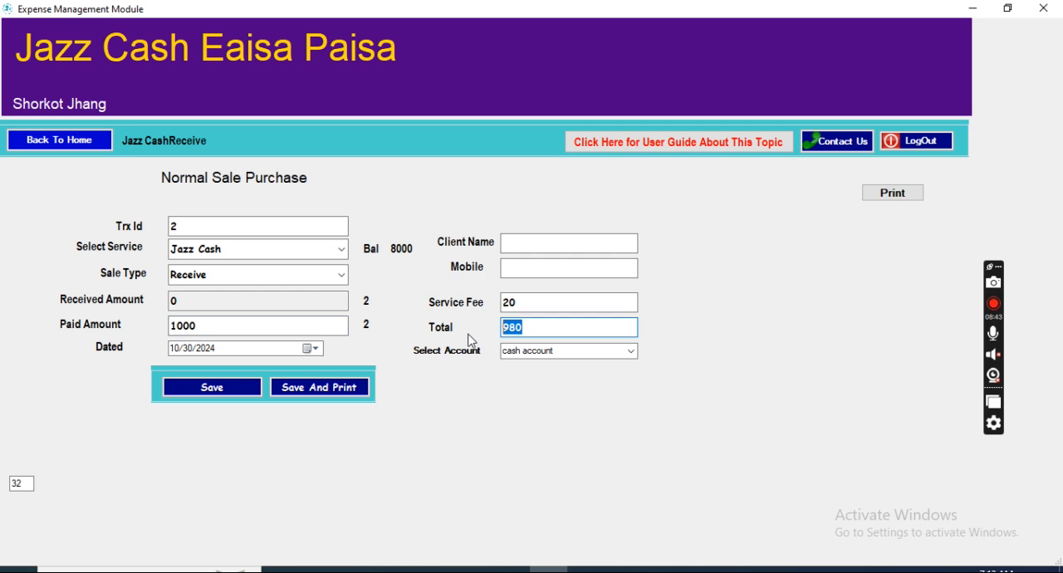
{"action": "left_click", "coordinate": [536, 326]}
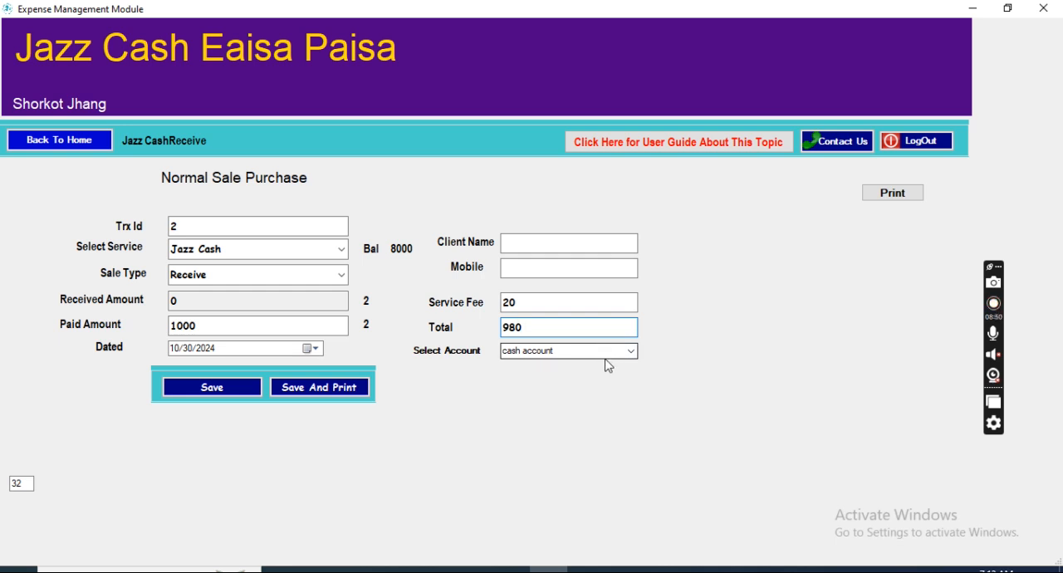
{"action": "left_click", "coordinate": [524, 243]}
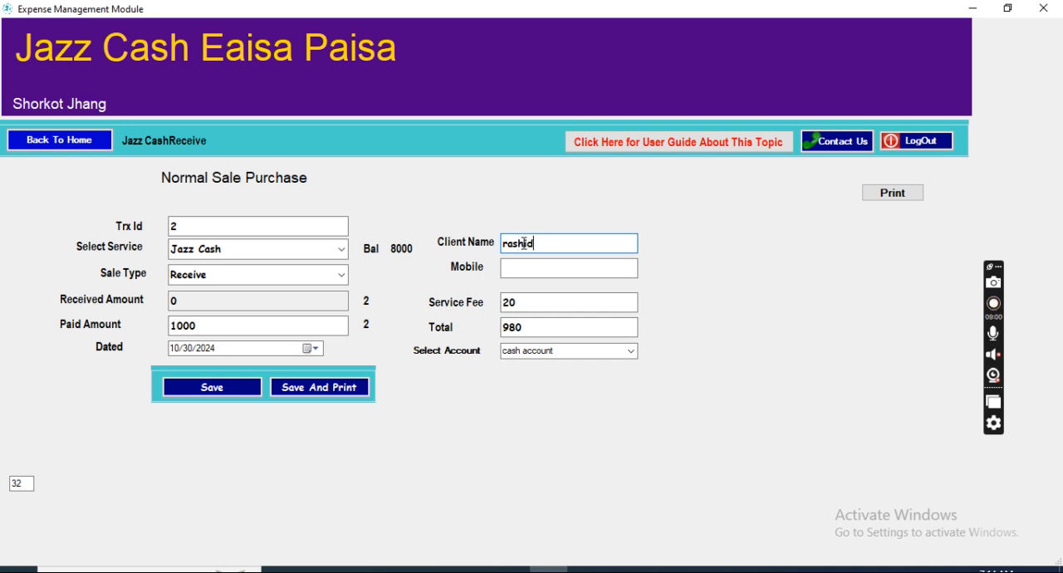
{"action": "left_click", "coordinate": [529, 261]}
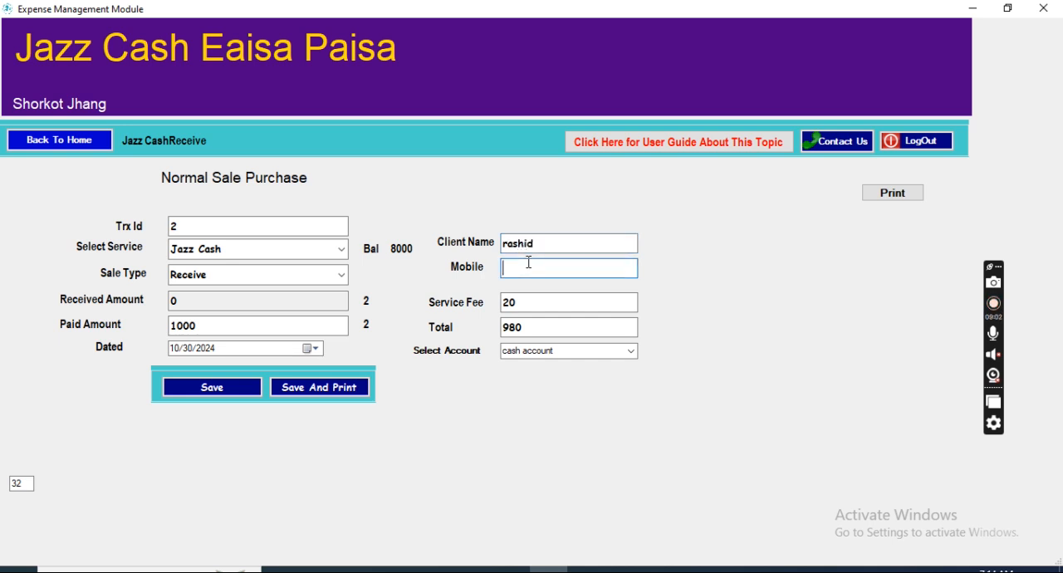
{"action": "type", "text": "0333"}
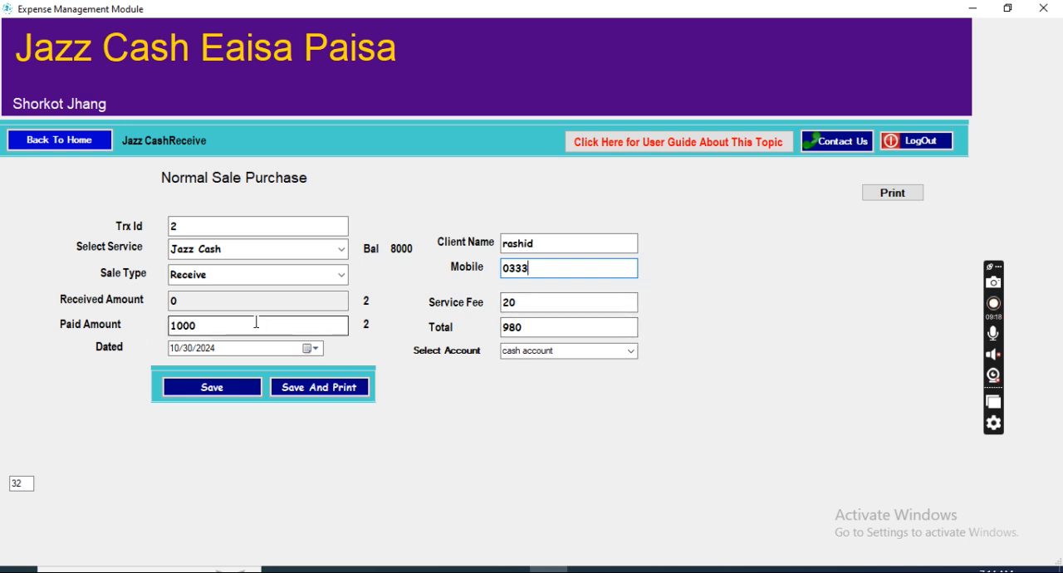
Step: Save the Jazz Cash Receive sale without printing a receipt
{"action": "left_click", "coordinate": [320, 390]}
{"action": "left_click", "coordinate": [562, 341]}
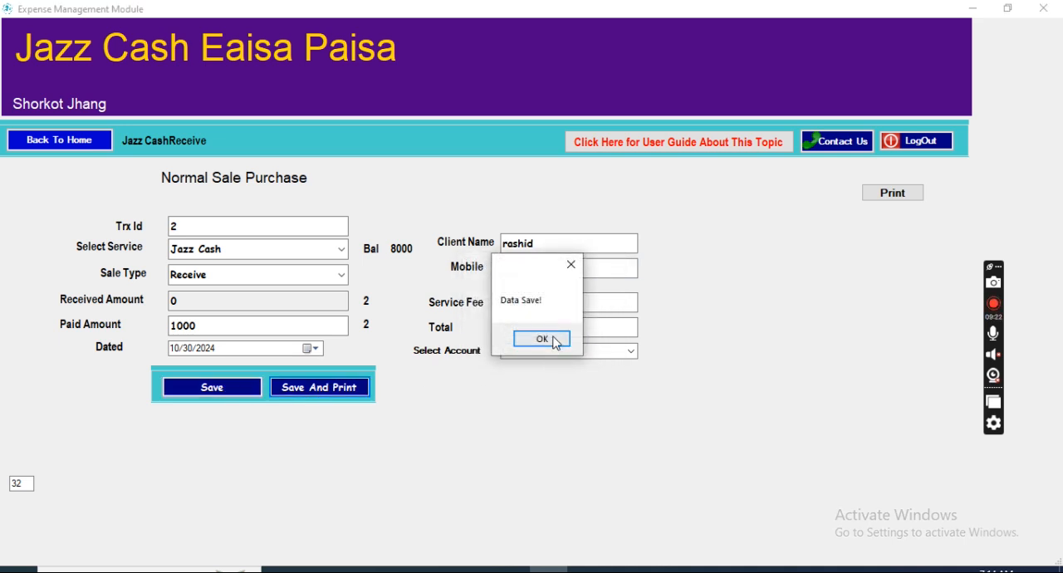
{"action": "left_click", "coordinate": [542, 340]}
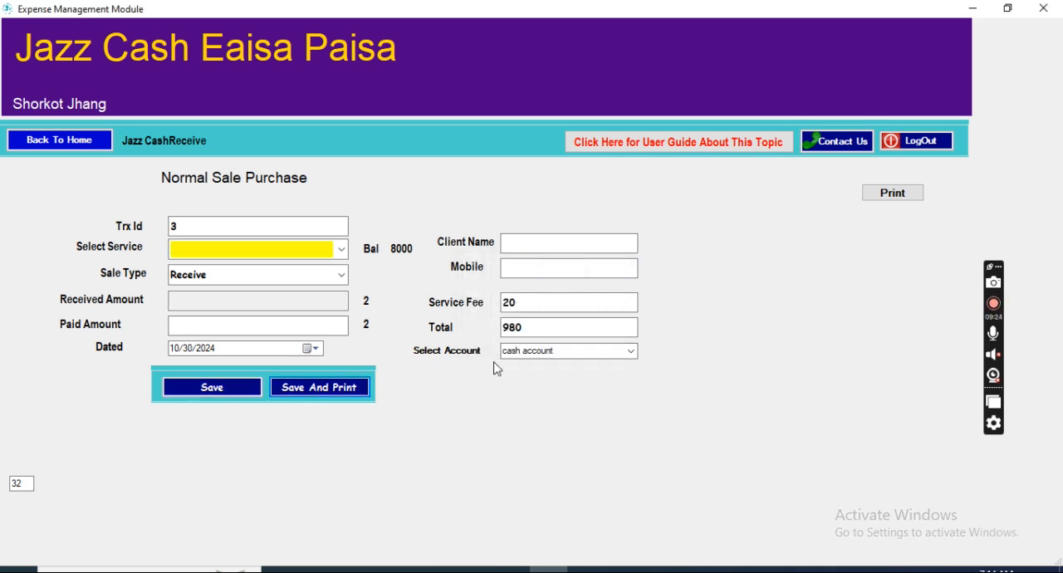
Step: Review the Jazz Cash balance and transaction details following the Receive sale, and return to the home screen
{"action": "left_click", "coordinate": [92, 141]}
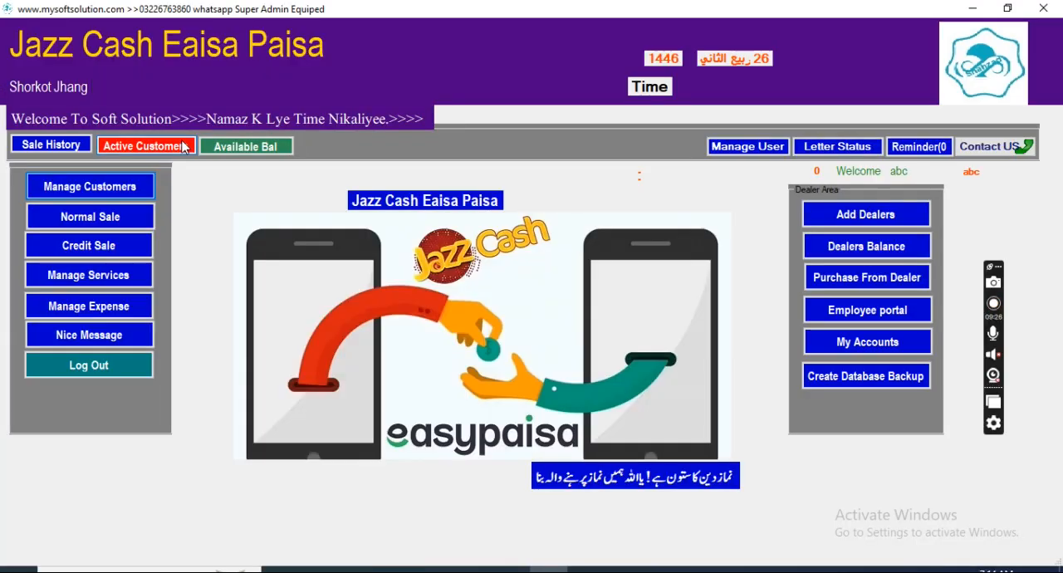
{"action": "left_click", "coordinate": [241, 147]}
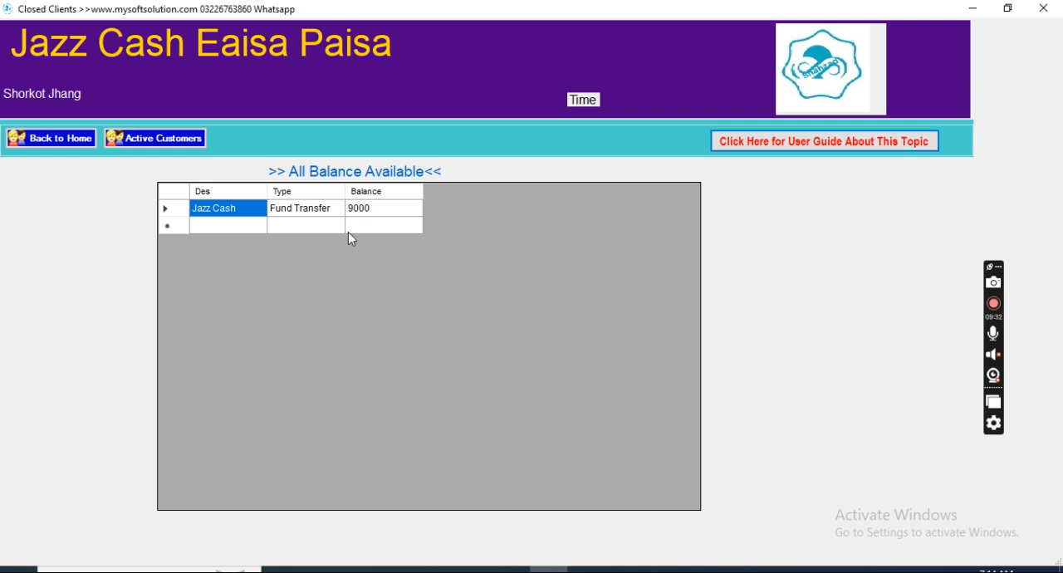
{"action": "double_click", "coordinate": [290, 214]}
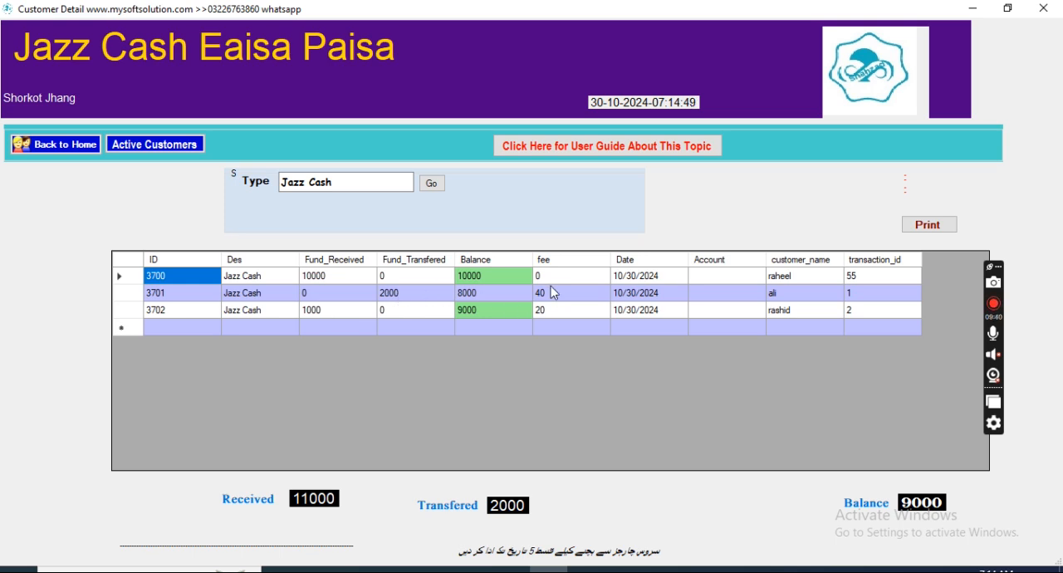
{"action": "left_click", "coordinate": [30, 150]}
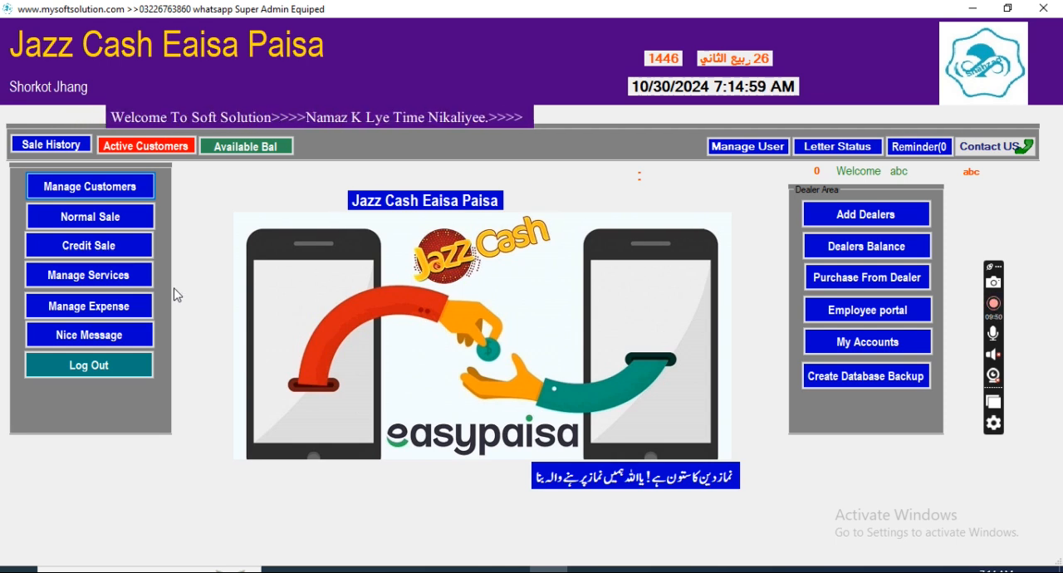
Step: Add a customer under account number 1 with the customer's name and the customer type Shop Keeper, save the record, and return home
{"action": "left_click", "coordinate": [80, 192]}
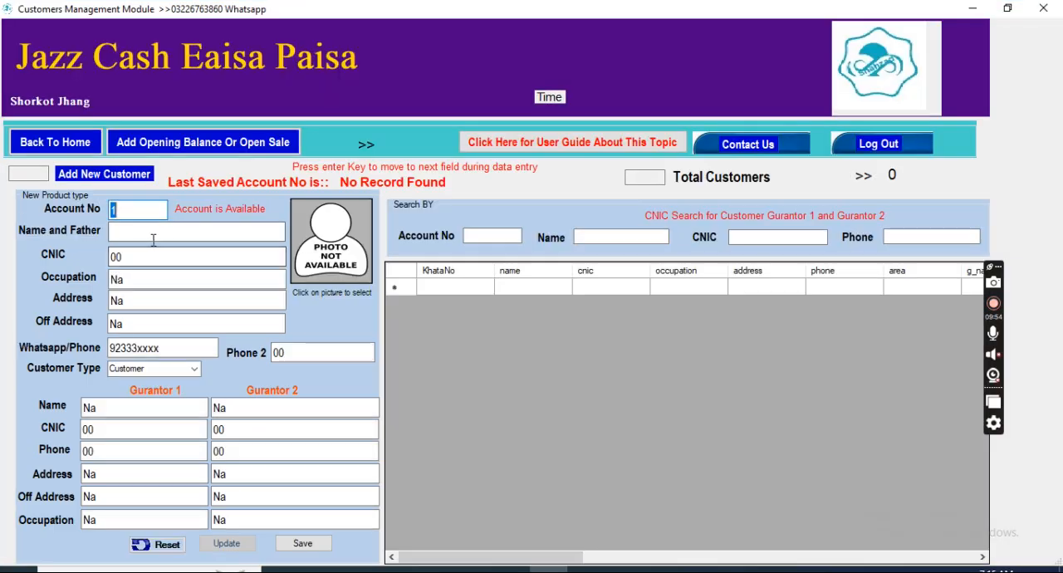
{"action": "left_click", "coordinate": [139, 234]}
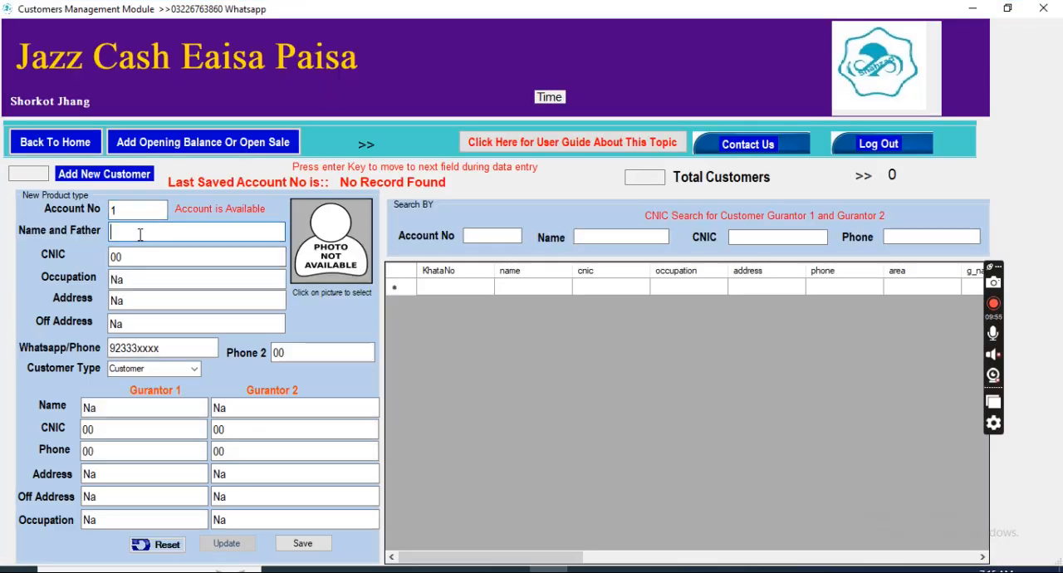
{"action": "type", "text": "qaser"}
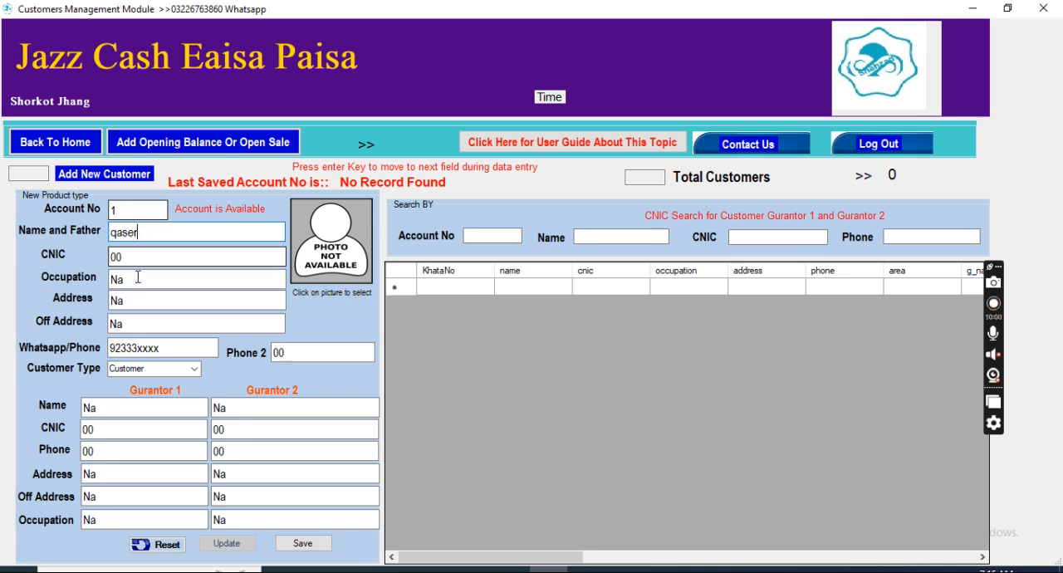
{"action": "left_click", "coordinate": [167, 368]}
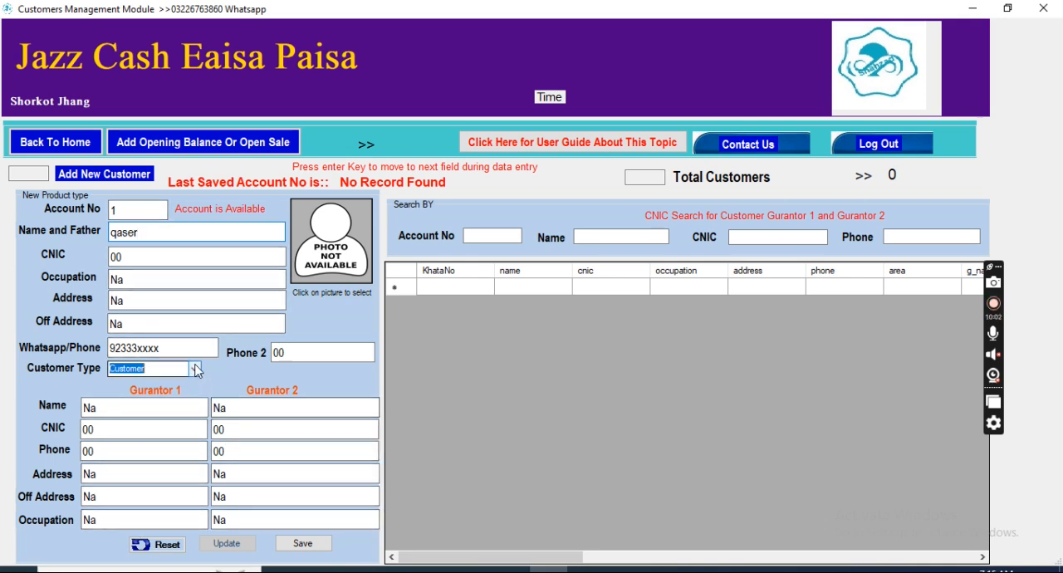
{"action": "left_click", "coordinate": [137, 389]}
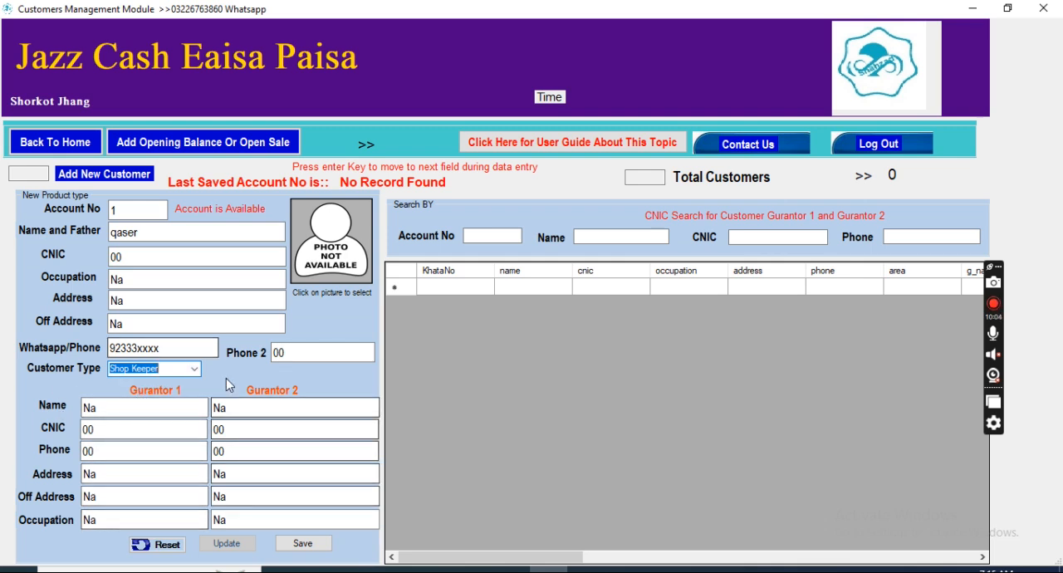
{"action": "left_click", "coordinate": [304, 543]}
{"action": "left_click", "coordinate": [607, 337]}
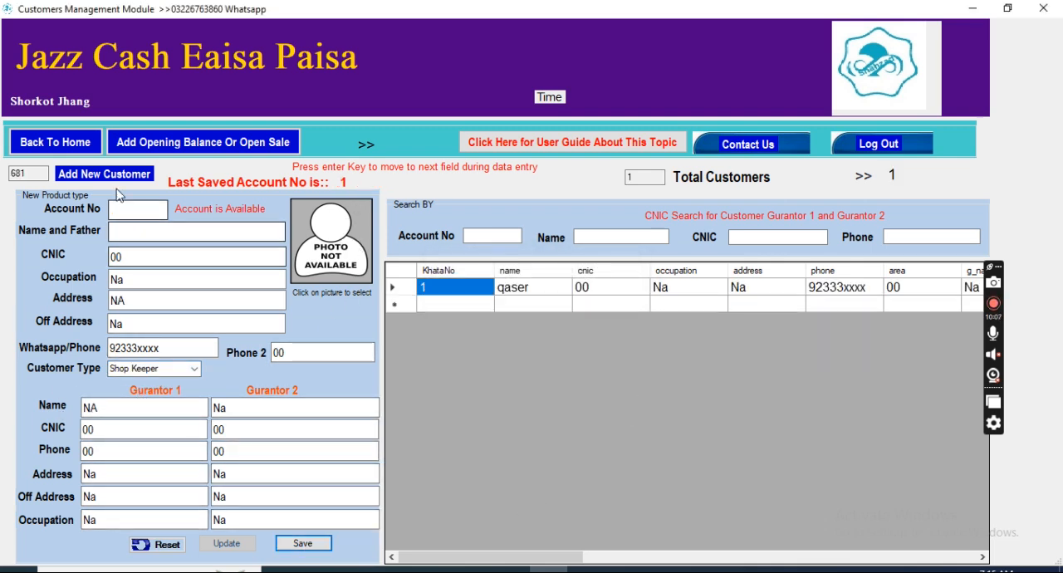
{"action": "left_click", "coordinate": [65, 143]}
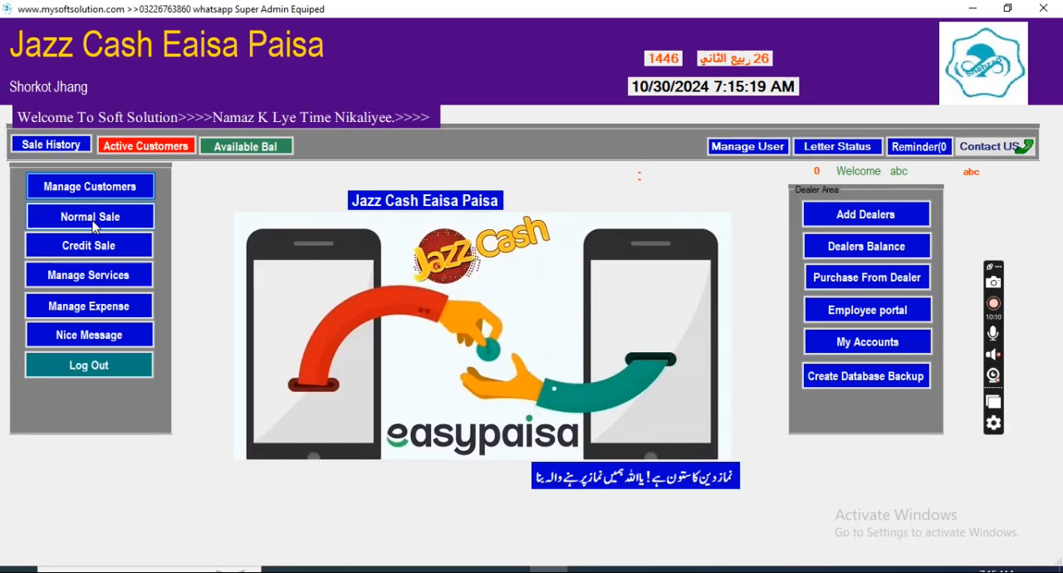
Step: Start a credit sale for the Jazz Cash service with sale type Send and a received amount of 2000
{"action": "left_click", "coordinate": [96, 248]}
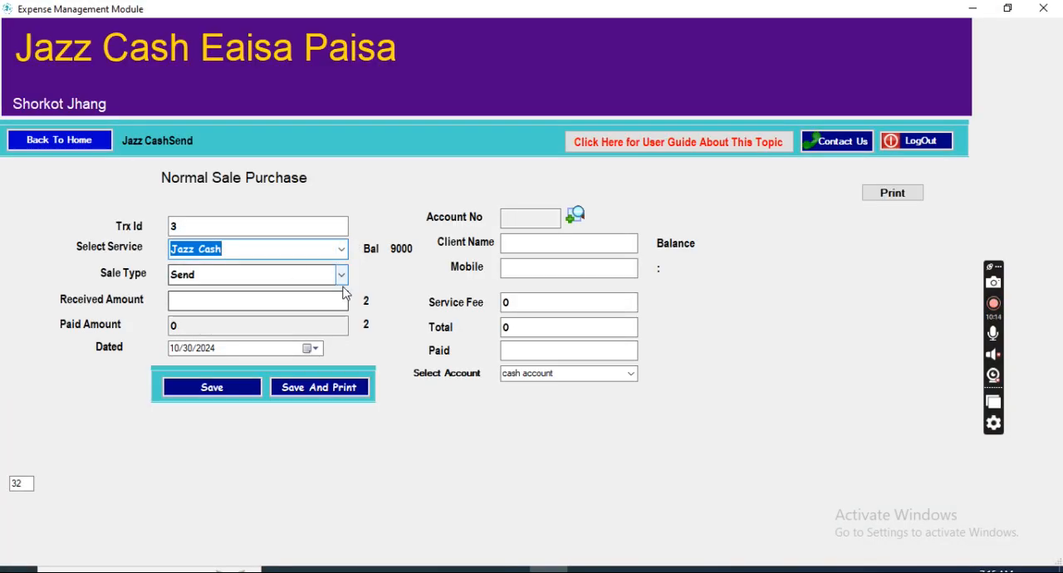
{"action": "left_click", "coordinate": [318, 304]}
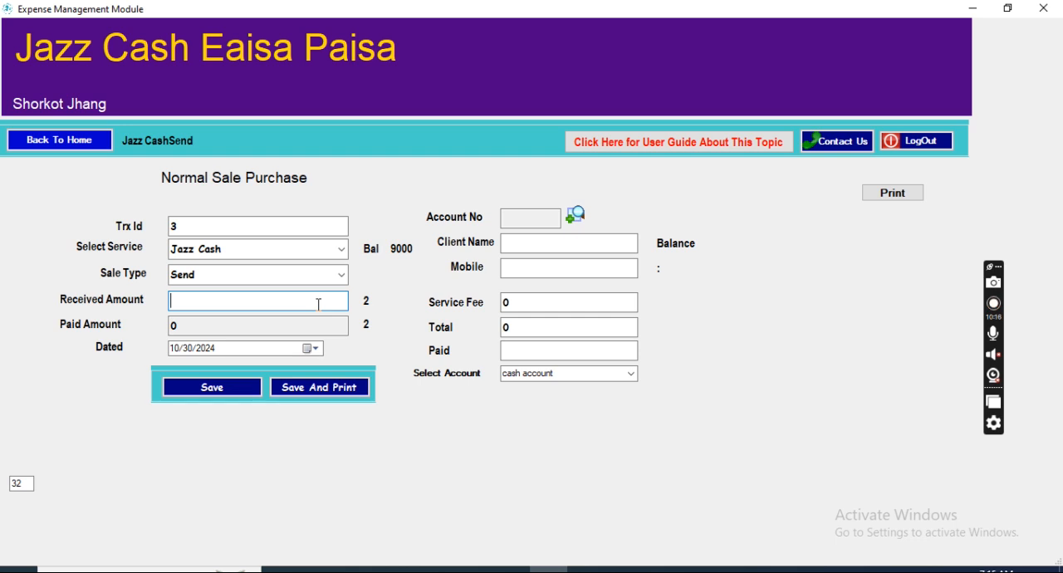
{"action": "type", "text": "2000"}
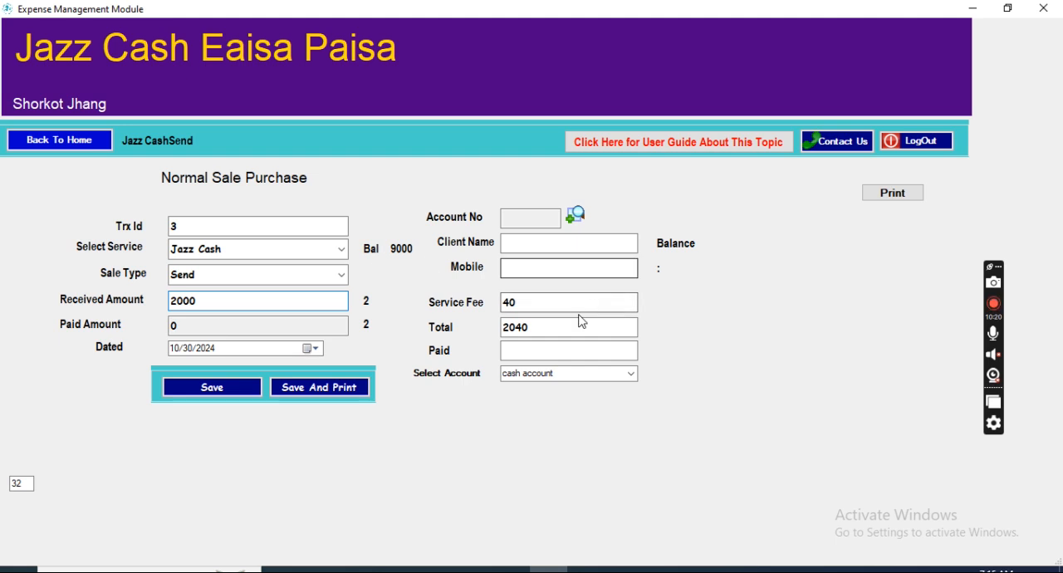
Step: Look up the shop keeper customer by name and attach account 1 to the credit sale
{"action": "left_click", "coordinate": [578, 217]}
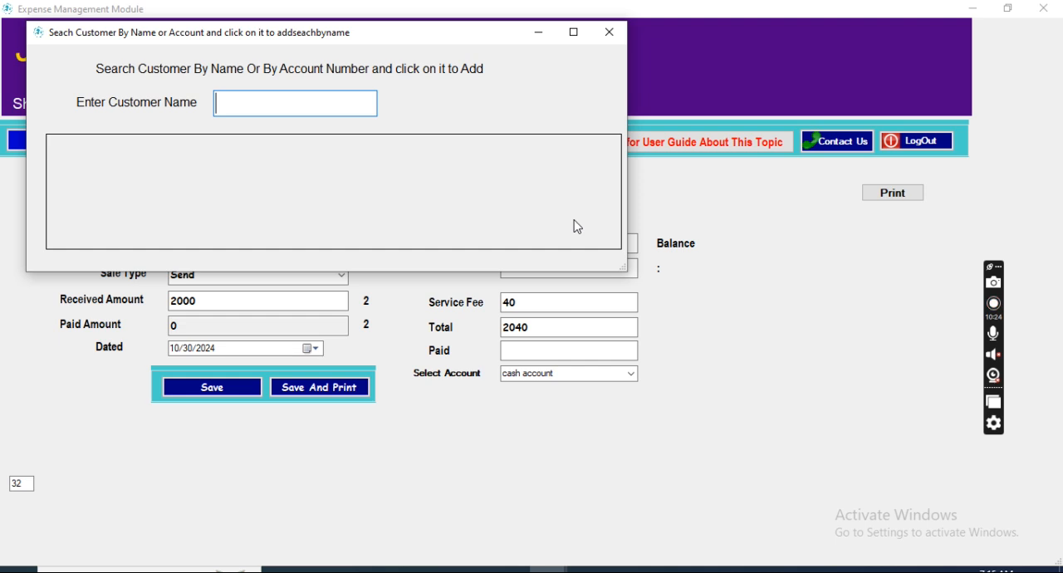
{"action": "type", "text": "r"}
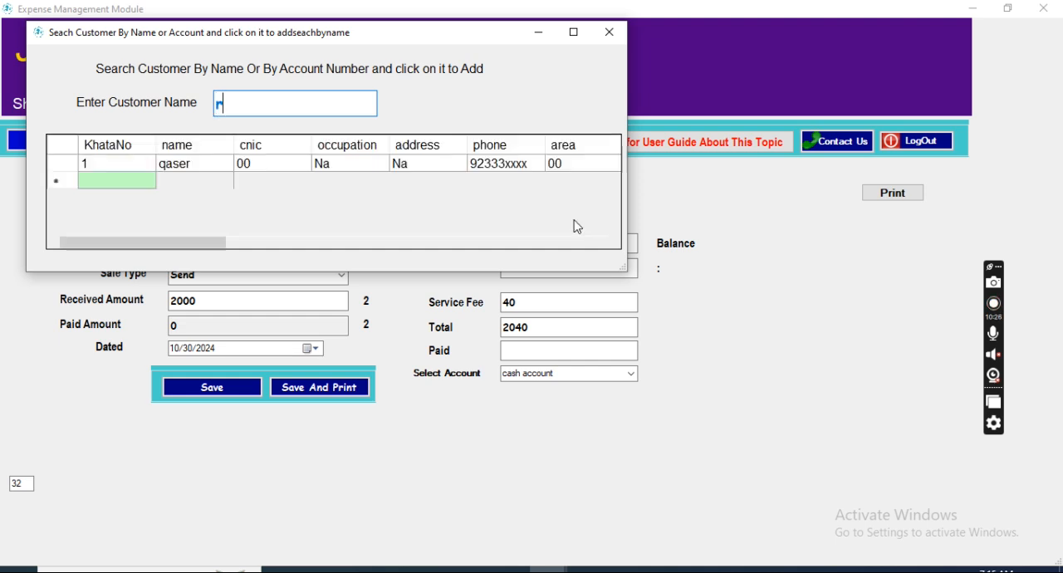
{"action": "left_click", "coordinate": [184, 165]}
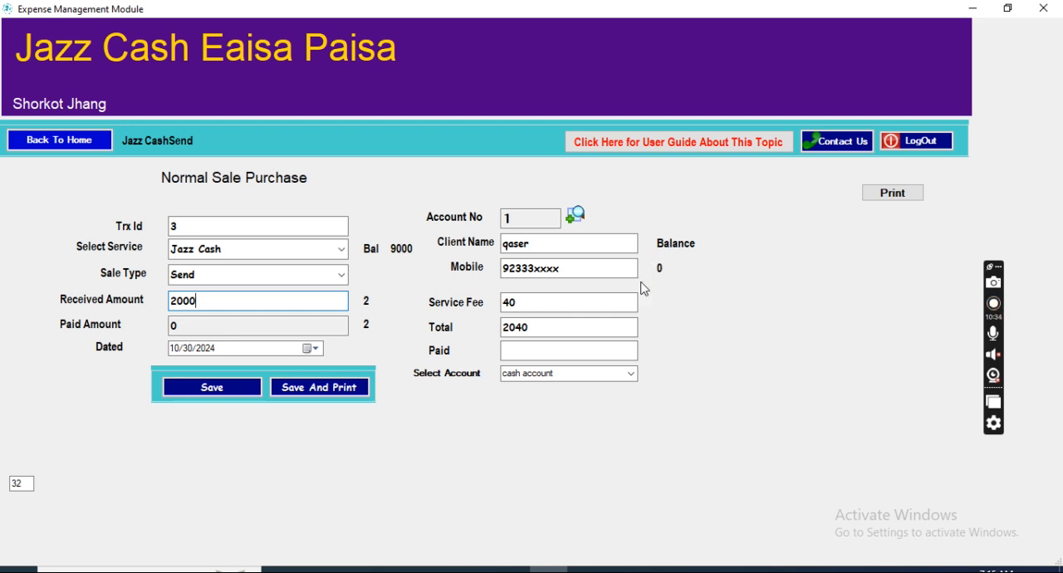
Step: Set the paid amount to 0, save the credit sale without printing a receipt, and return to the home screen
{"action": "left_click", "coordinate": [555, 349]}
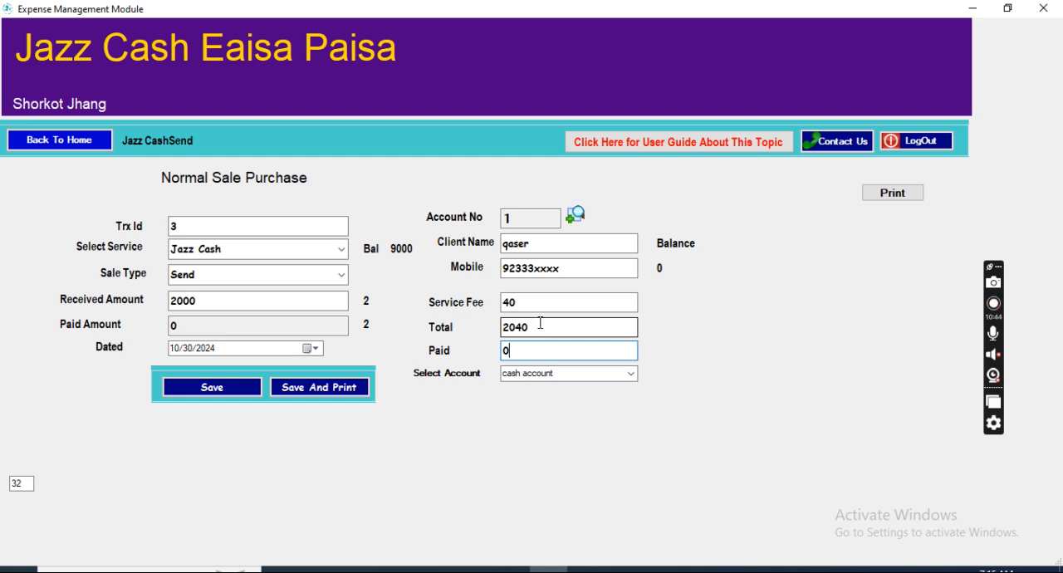
{"action": "left_click", "coordinate": [304, 391]}
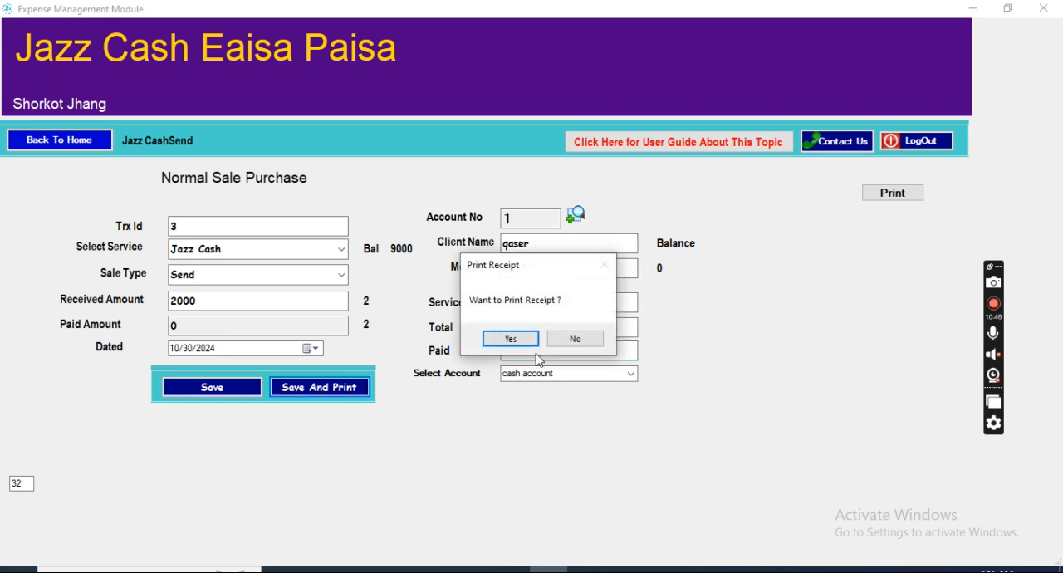
{"action": "left_click", "coordinate": [574, 339]}
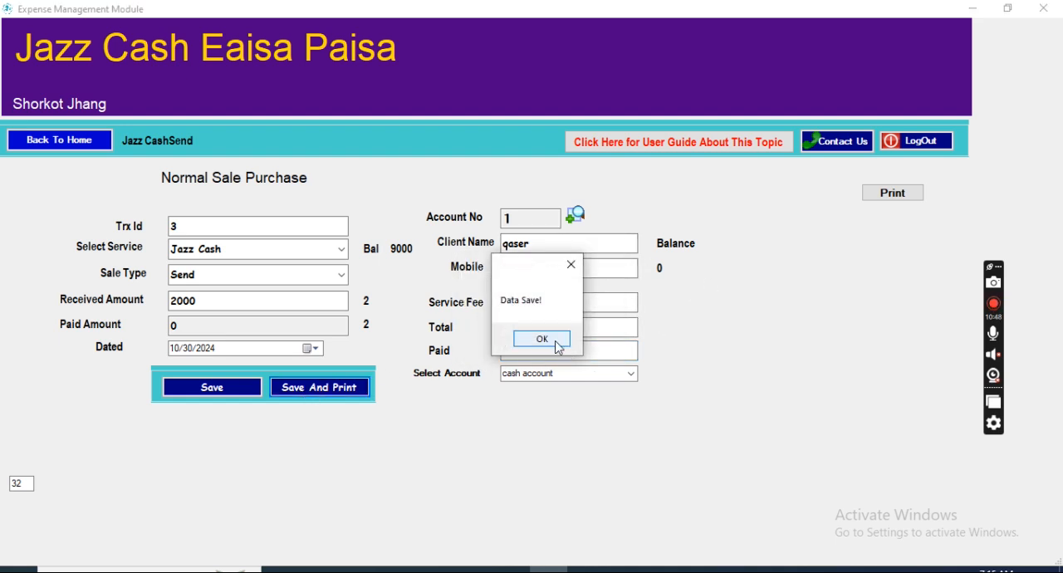
{"action": "left_click", "coordinate": [544, 339]}
{"action": "left_click", "coordinate": [50, 143]}
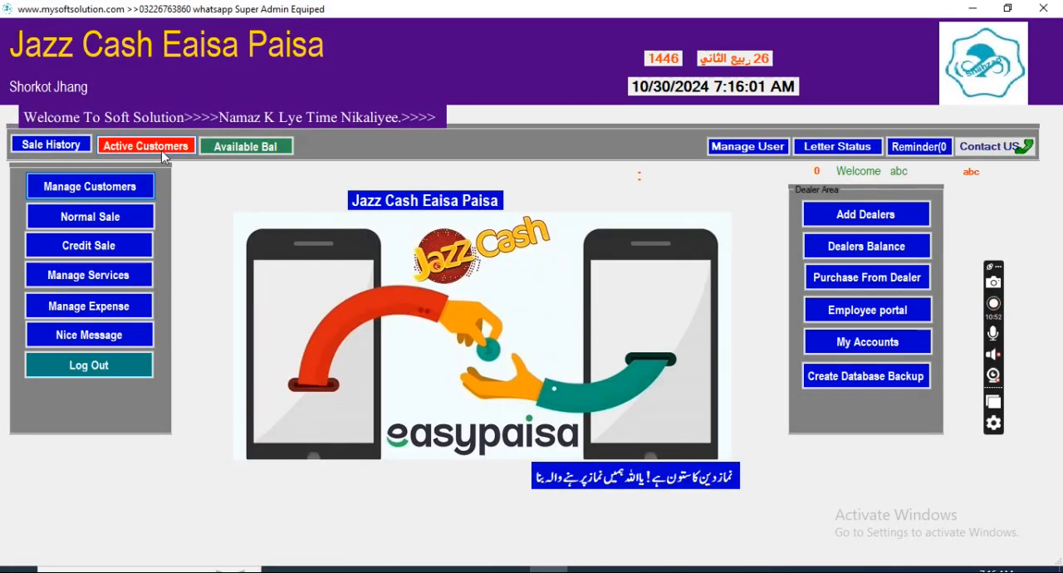
Step: Review the shop keepers' balances and the account detail of the credit customer, and return to the home screen
{"action": "left_click", "coordinate": [161, 150]}
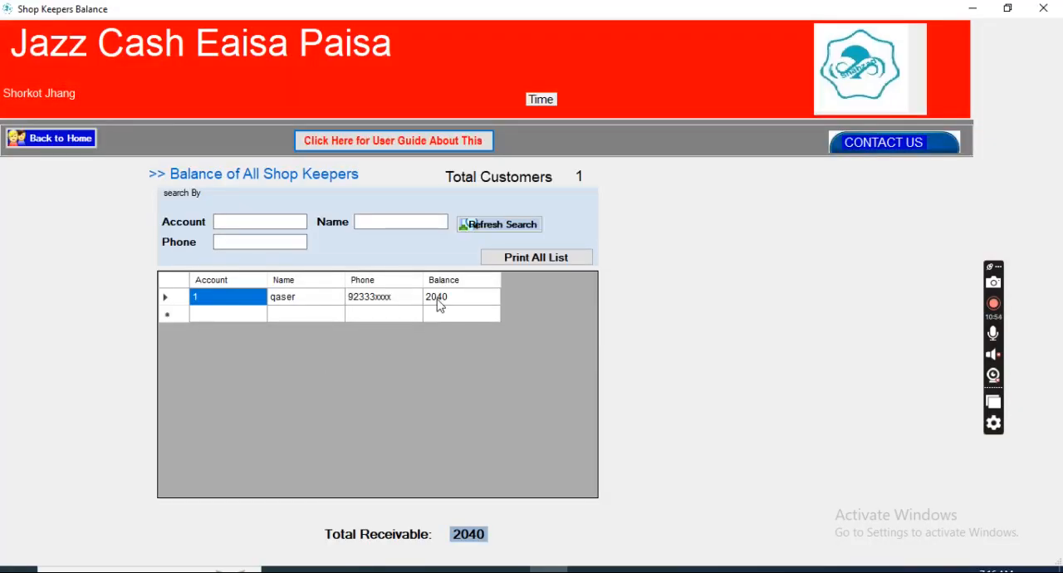
{"action": "double_click", "coordinate": [355, 300]}
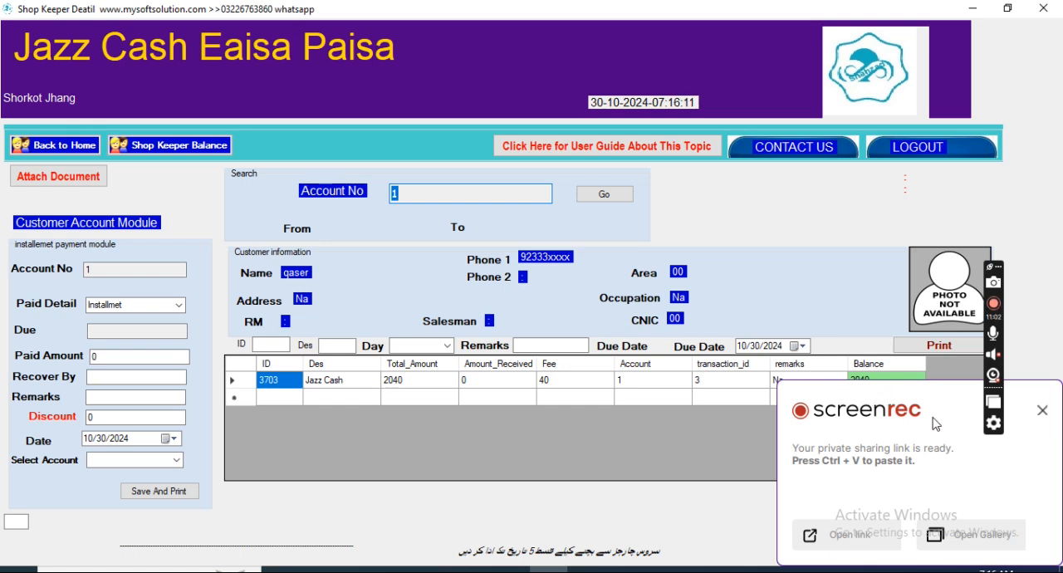
{"action": "left_click", "coordinate": [1043, 412]}
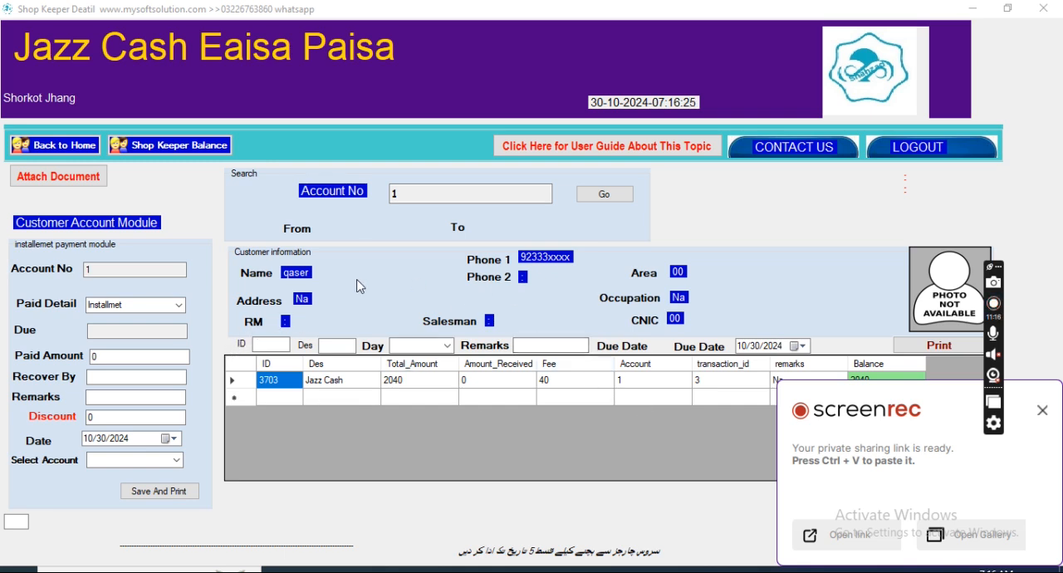
{"action": "left_click", "coordinate": [66, 146]}
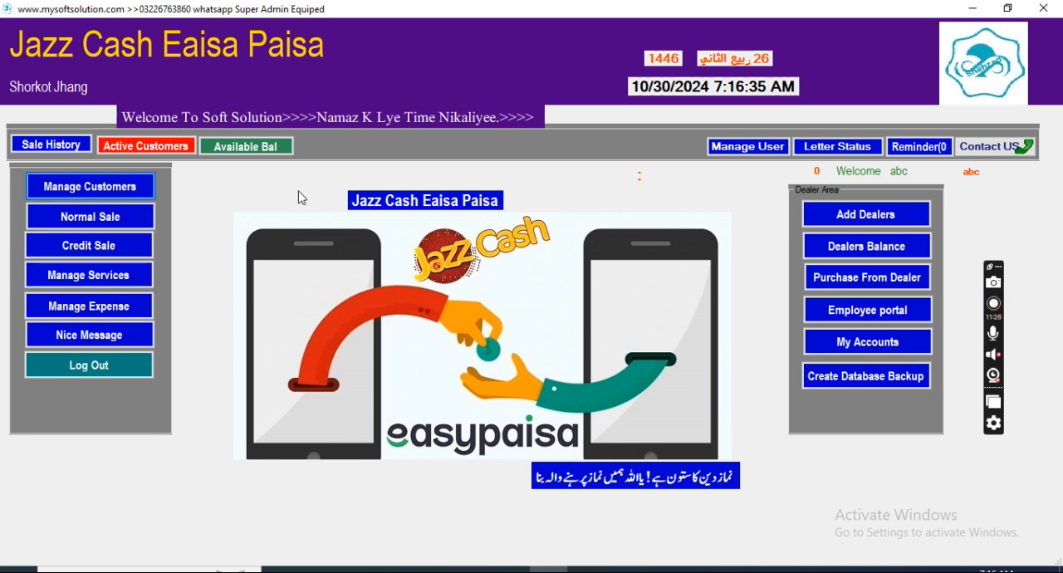
Step: Open expense management and examine the list of defined expense types
{"action": "left_click", "coordinate": [110, 309]}
{"action": "left_click", "coordinate": [202, 140]}
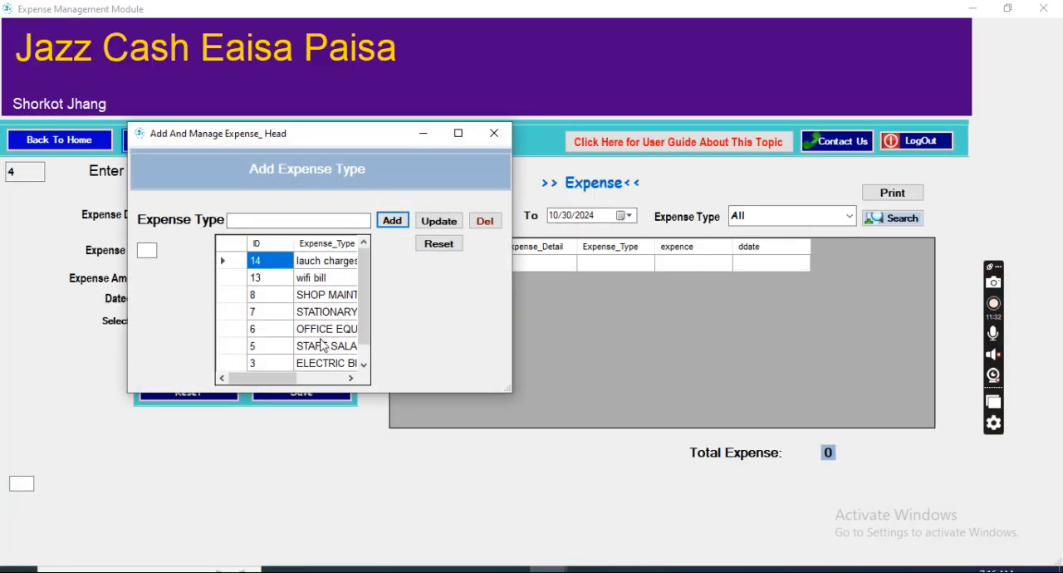
{"action": "left_click", "coordinate": [494, 133]}
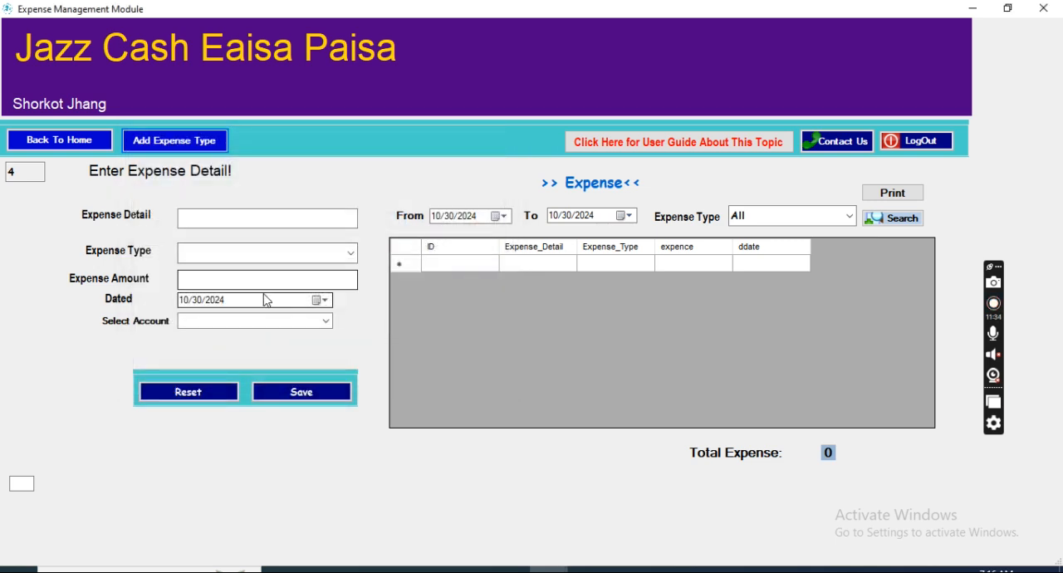
Step: Record and save a 1500 expense with detail "elecreuc vbill" and type ELECTRIC BILL, paid from the hbl account
{"action": "left_click", "coordinate": [242, 218]}
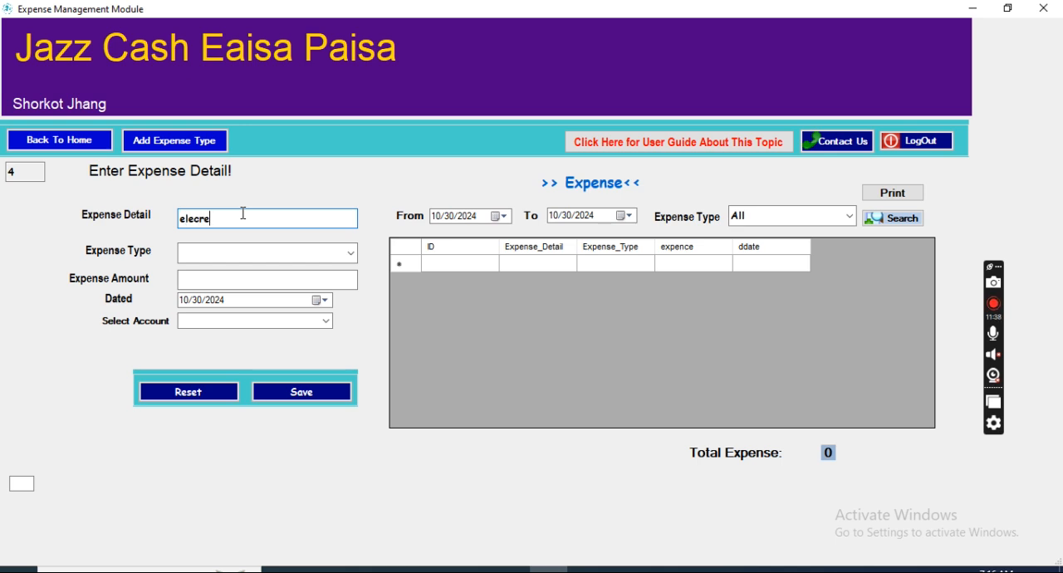
{"action": "type", "text": "elecreuc vbill"}
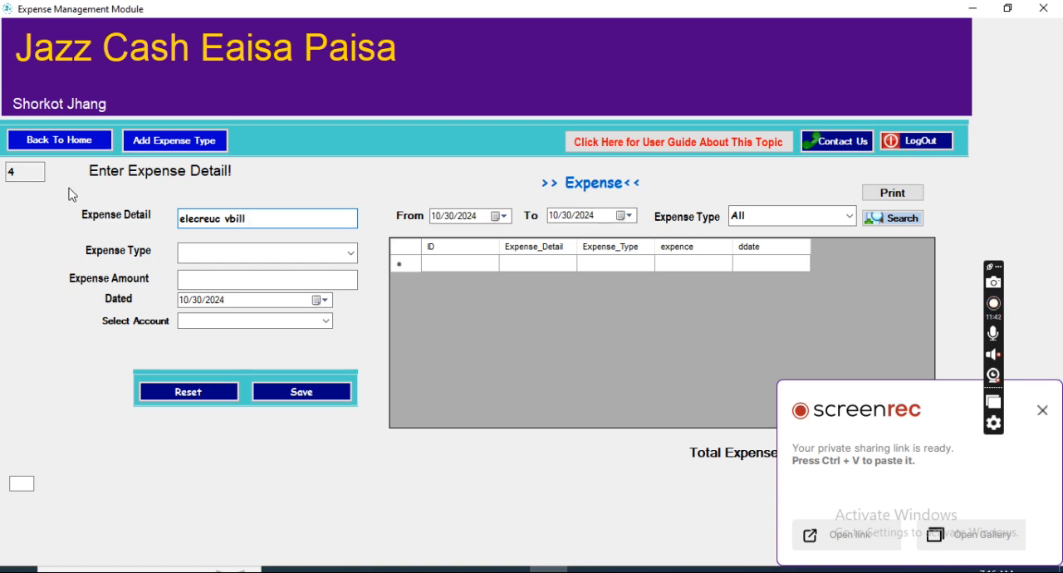
{"action": "left_click", "coordinate": [252, 249]}
{"action": "left_click", "coordinate": [341, 254]}
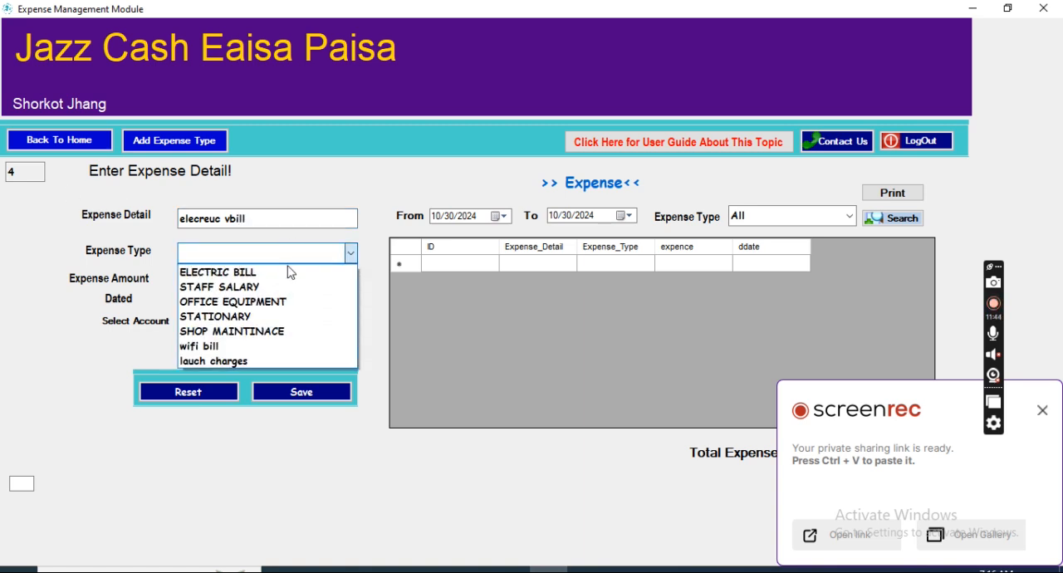
{"action": "left_click", "coordinate": [223, 268]}
{"action": "left_click", "coordinate": [233, 283]}
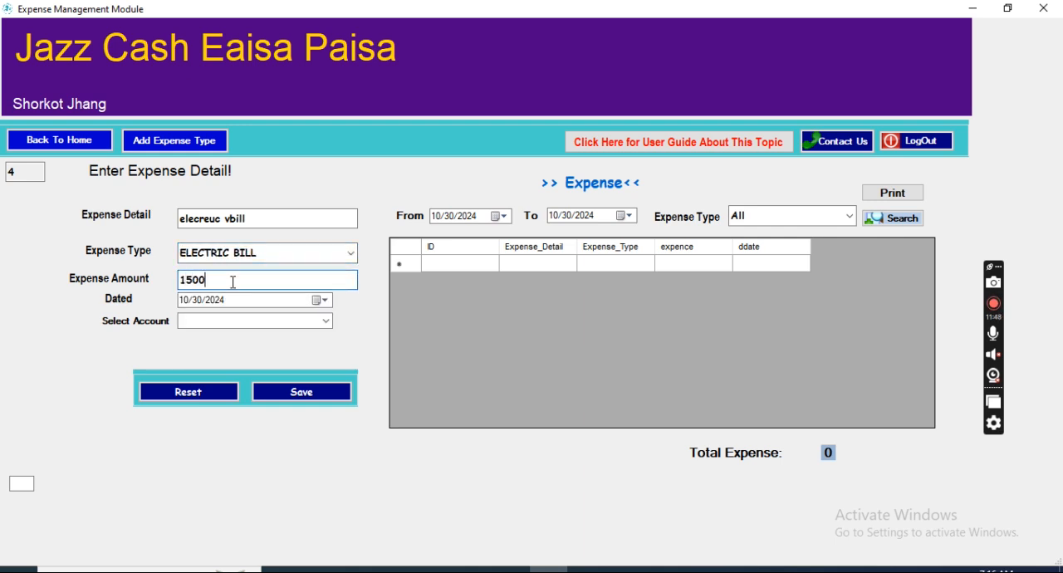
{"action": "left_click", "coordinate": [326, 322]}
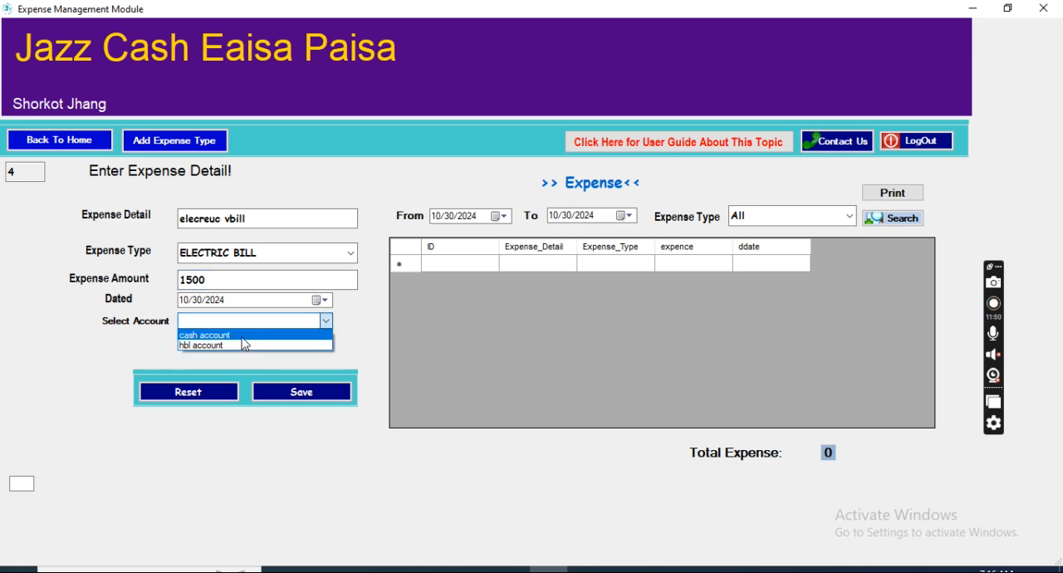
{"action": "left_click", "coordinate": [237, 345]}
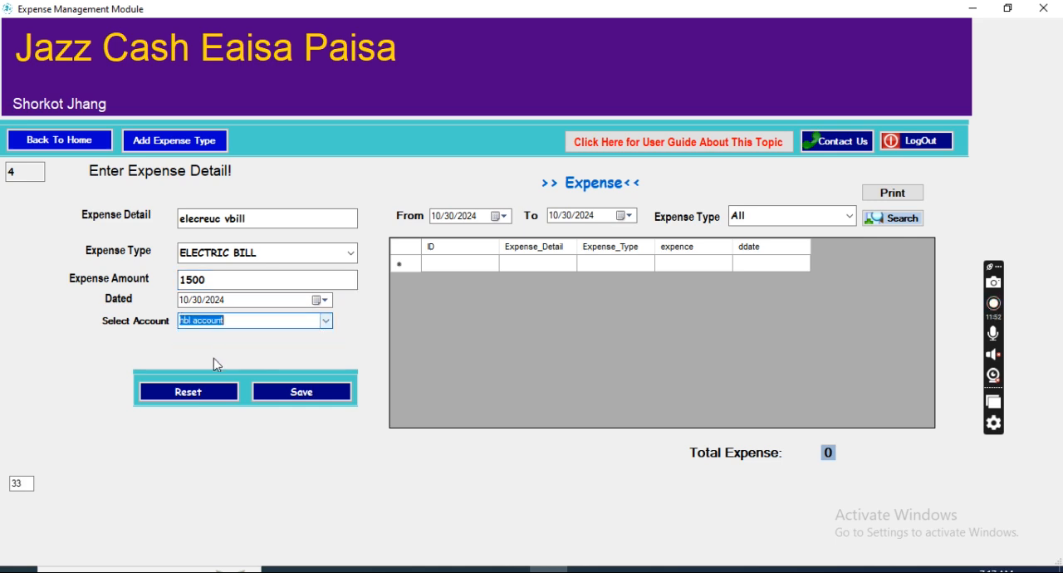
{"action": "left_click", "coordinate": [320, 392]}
{"action": "left_click", "coordinate": [542, 338]}
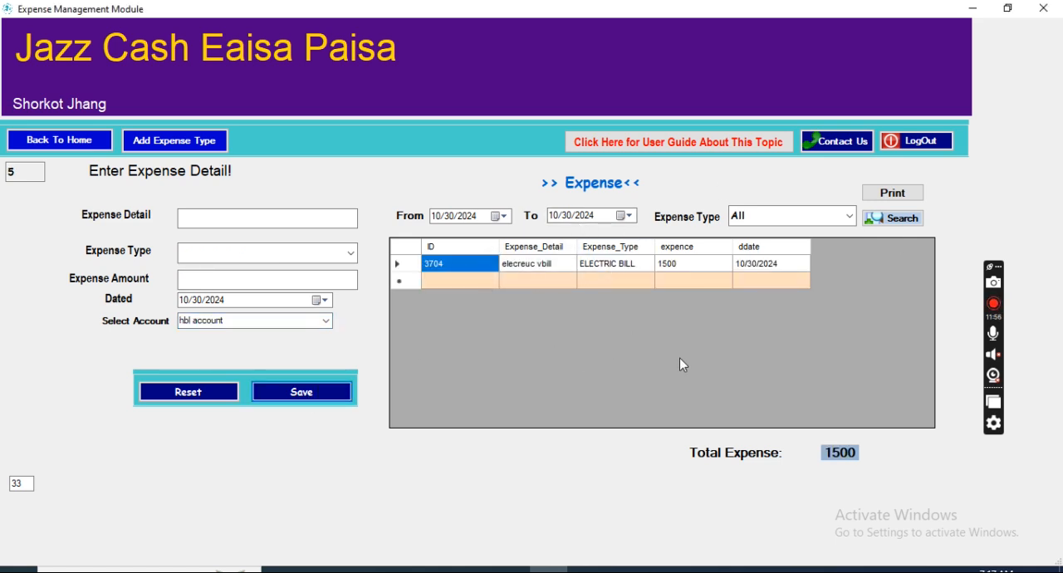
Step: Open the sale history and search all sale types for 10/30/2024
{"action": "left_click", "coordinate": [31, 141]}
{"action": "left_click", "coordinate": [62, 149]}
{"action": "left_click", "coordinate": [529, 216]}
{"action": "left_click", "coordinate": [507, 229]}
{"action": "left_click", "coordinate": [578, 218]}
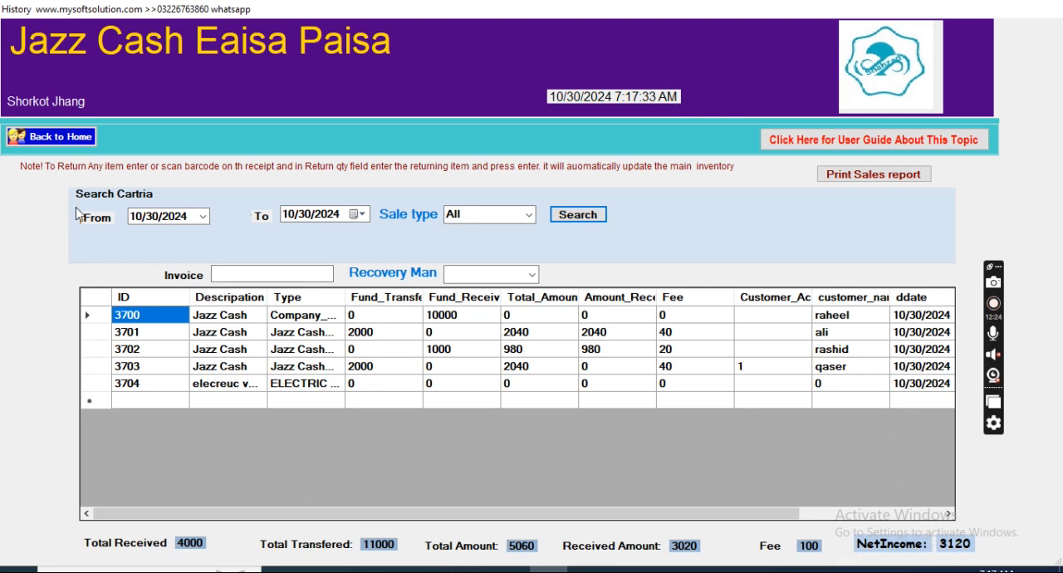
Step: Filter the sale history by the Receive type and by the Send type, review each result, and return home
{"action": "left_click", "coordinate": [532, 216]}
{"action": "left_click", "coordinate": [503, 245]}
{"action": "left_click", "coordinate": [579, 215]}
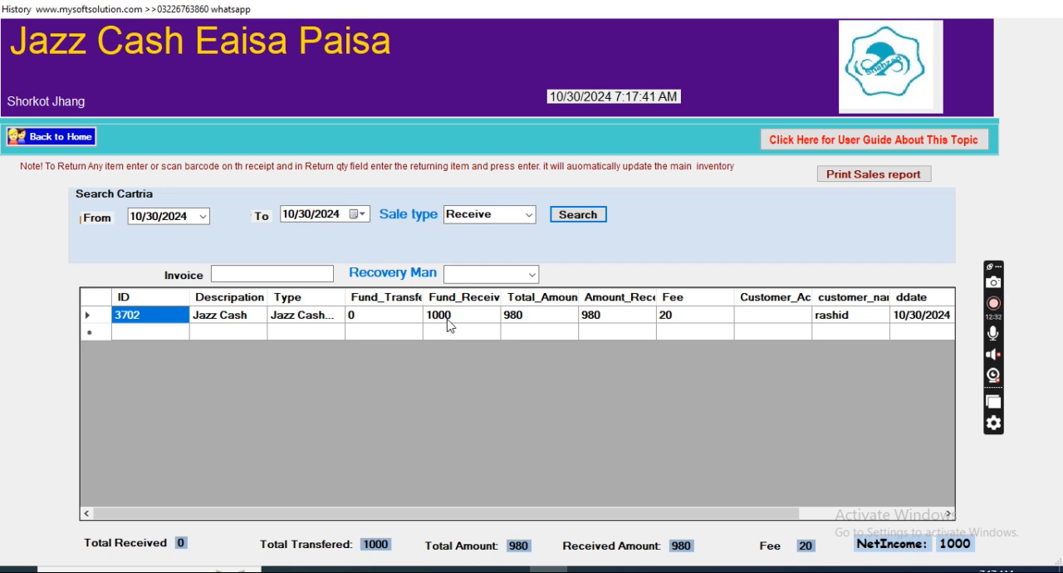
{"action": "left_click", "coordinate": [528, 215]}
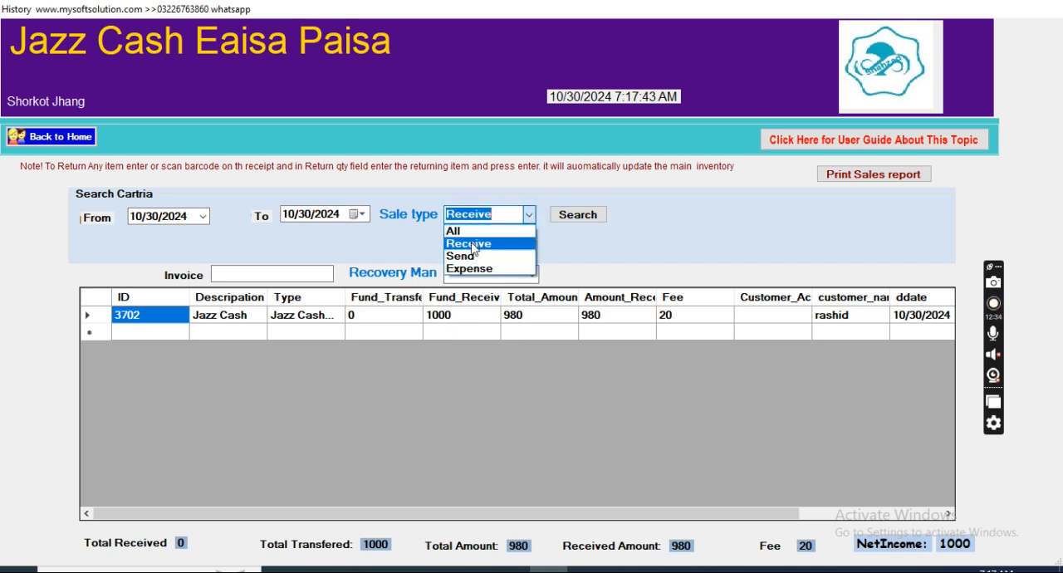
{"action": "left_click", "coordinate": [472, 257]}
{"action": "left_click", "coordinate": [574, 217]}
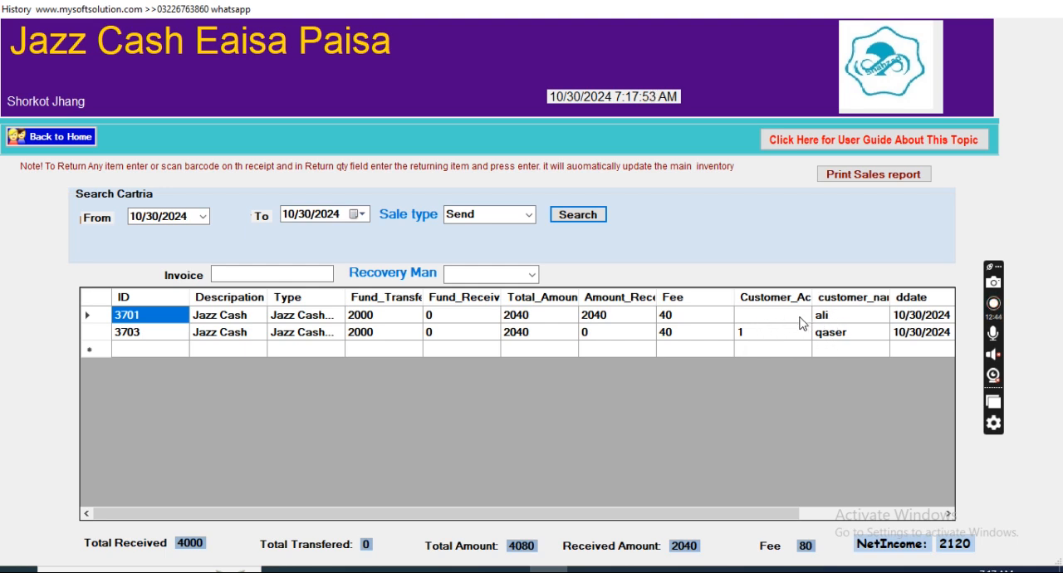
{"action": "left_click", "coordinate": [60, 138]}
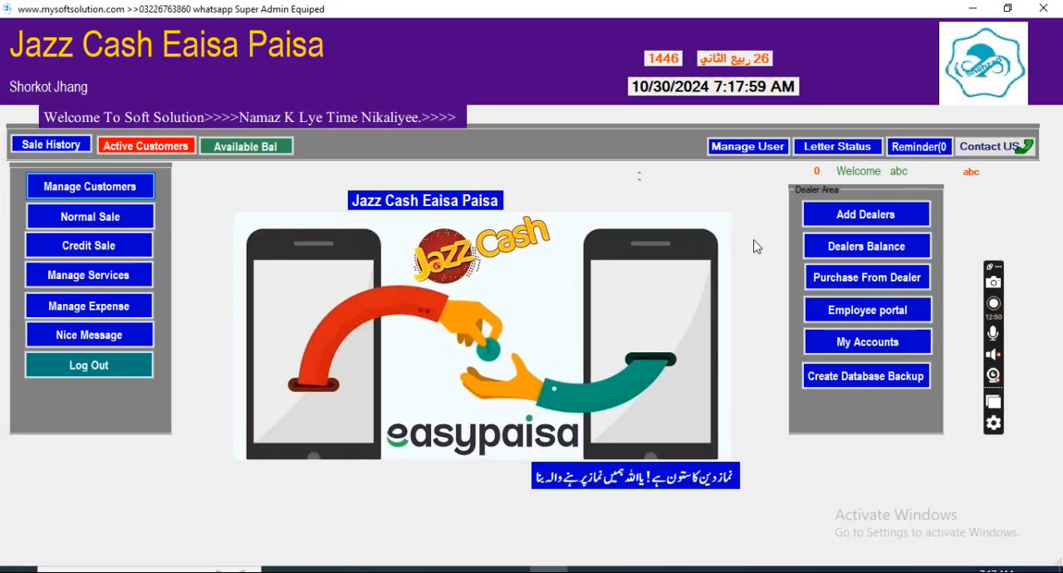
Step: Examine the reminder management form and its type options, and return to the home screen
{"action": "left_click", "coordinate": [918, 146]}
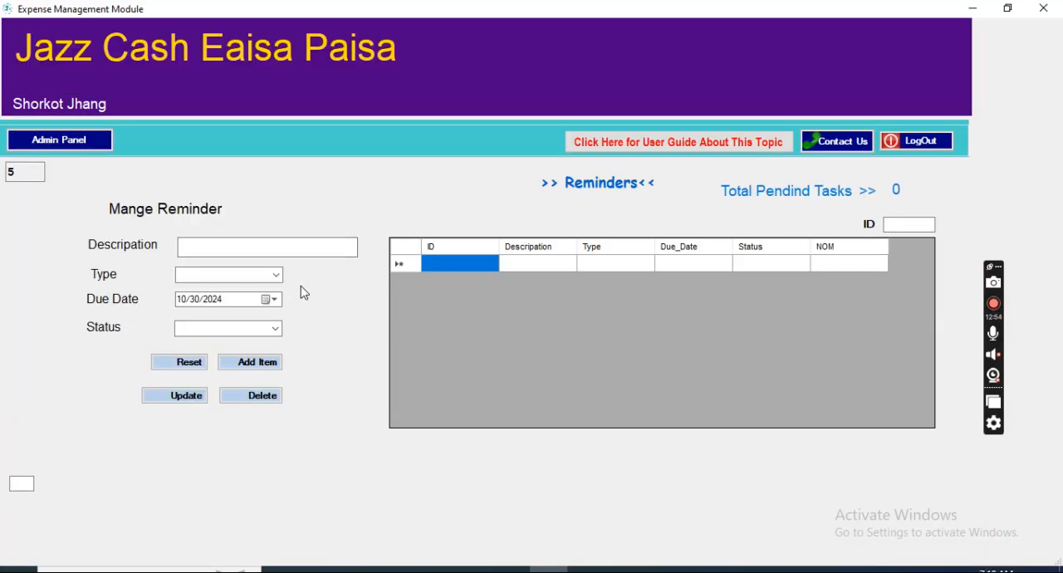
{"action": "left_click", "coordinate": [271, 252]}
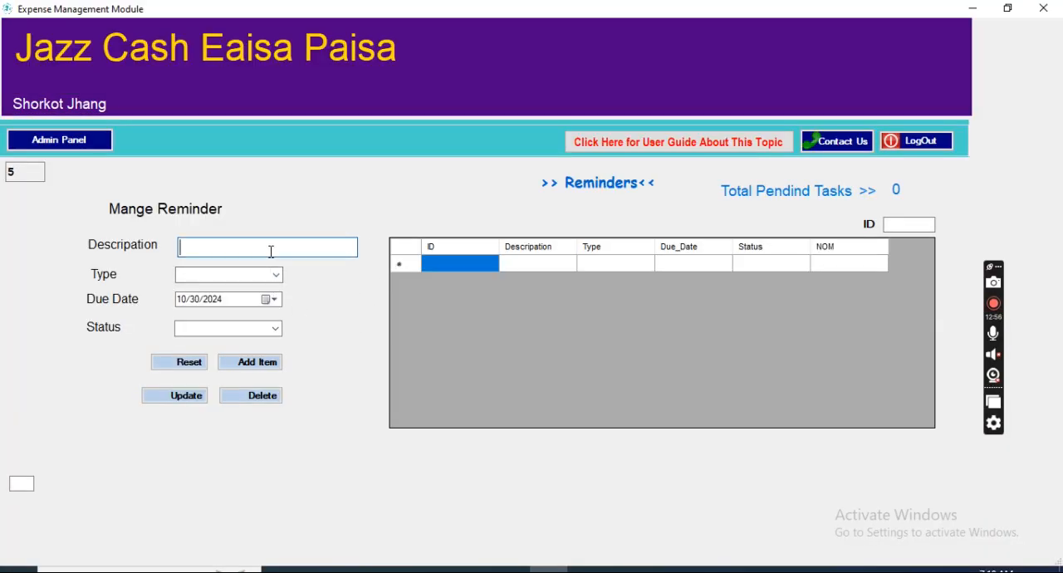
{"action": "left_click", "coordinate": [275, 274]}
{"action": "left_click", "coordinate": [275, 276]}
{"action": "left_click", "coordinate": [105, 147]}
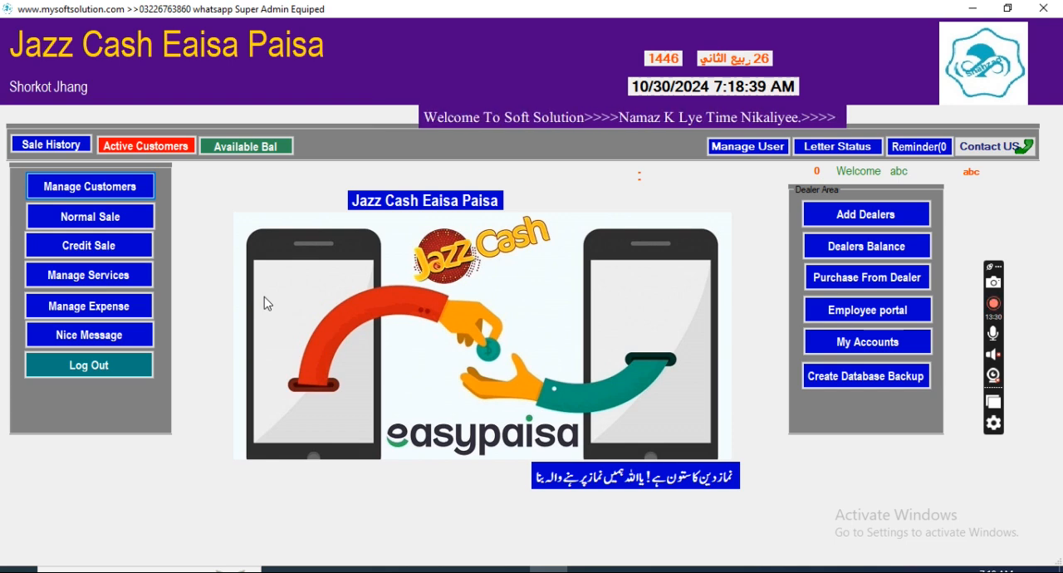
Step: Review the software vendor's contact and payment details, and return to the home screen
{"action": "left_click", "coordinate": [1004, 149]}
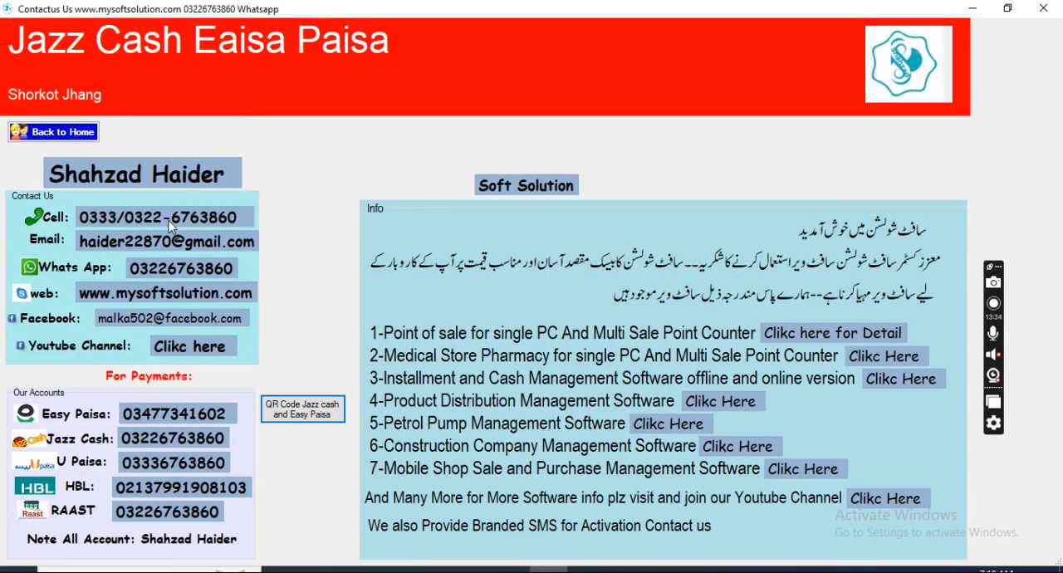
{"action": "left_click", "coordinate": [53, 131]}
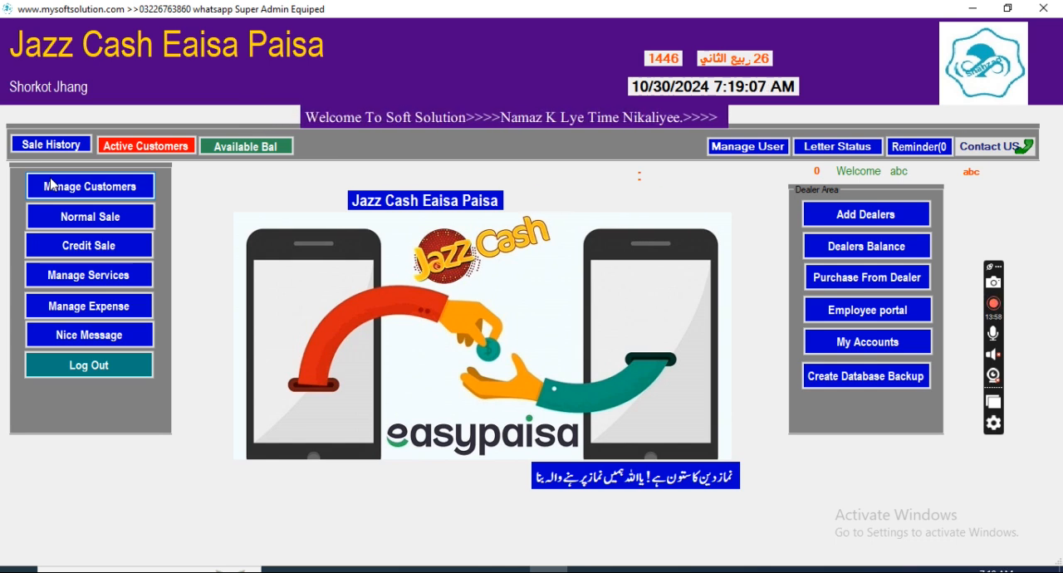
{"action": "left_click", "coordinate": [52, 183]}
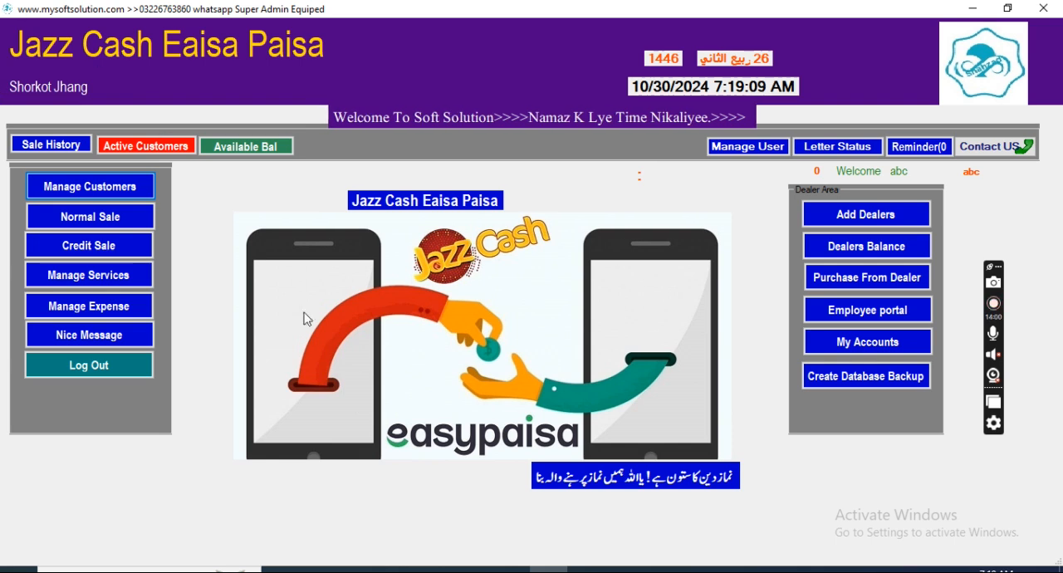